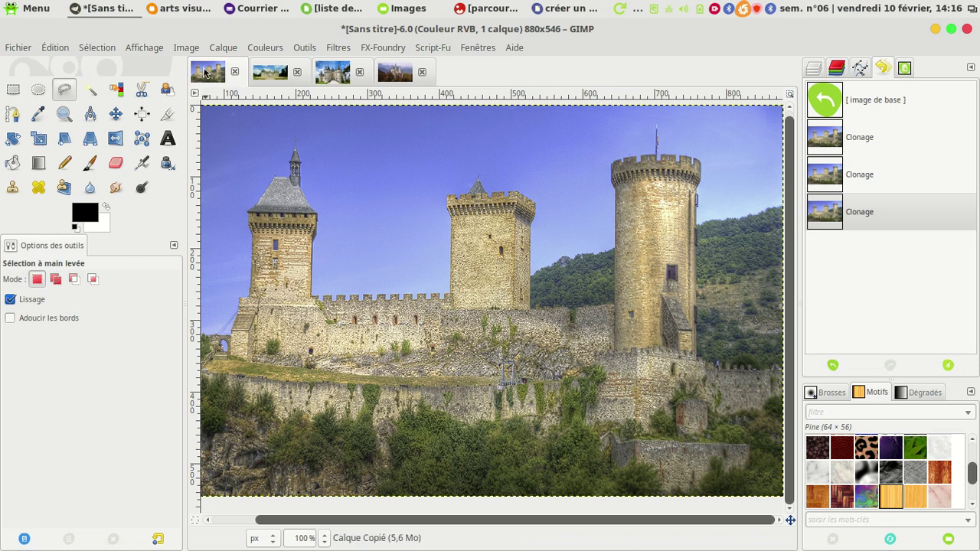
Browse the open Cheverny, Chaumont and Neuschwanstein castle photos.
click(264, 73)
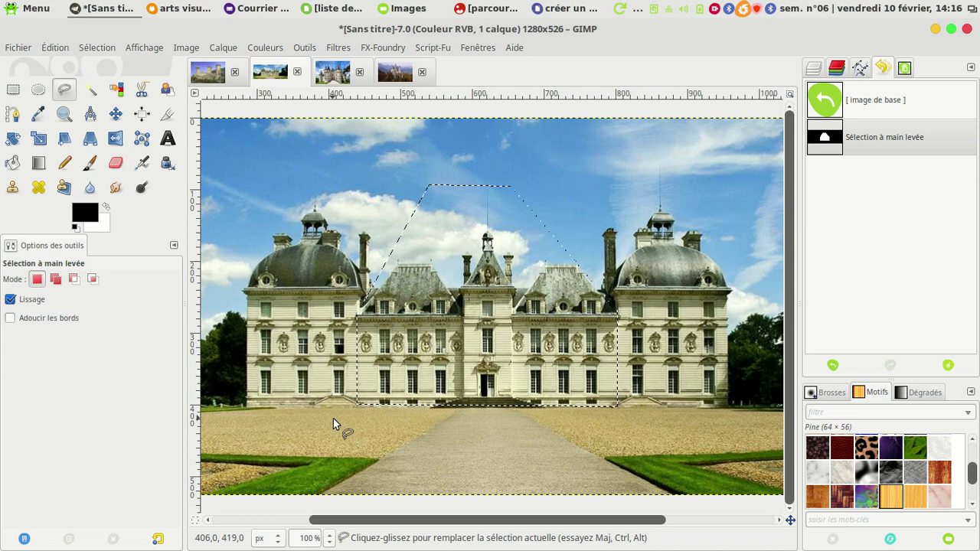
click(334, 77)
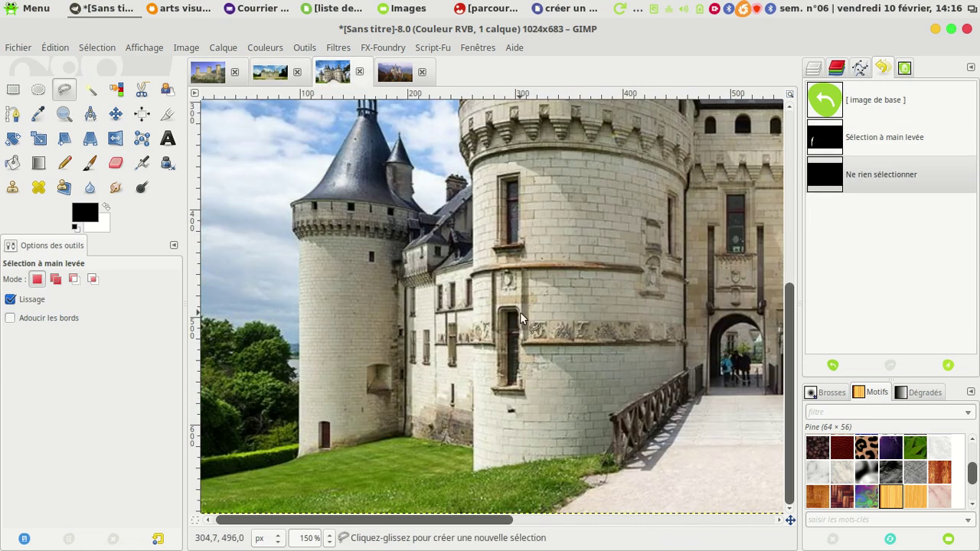
ctrl+scroll(456, 352, down, 2)
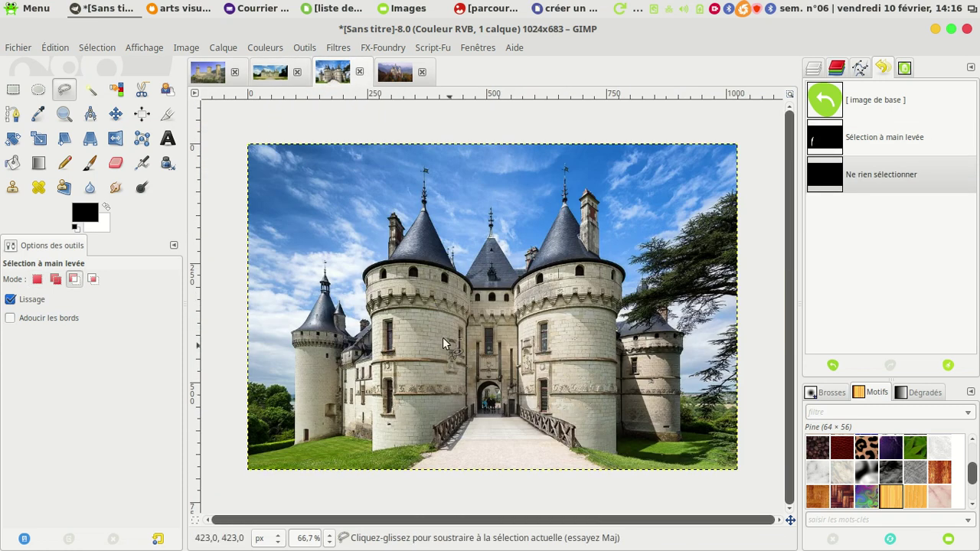
click(394, 73)
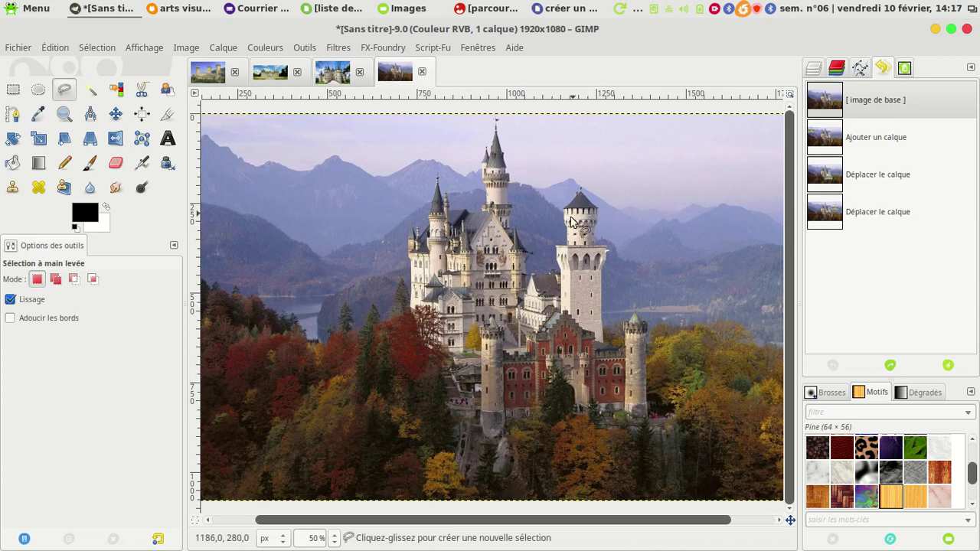
key(ctrl+c)
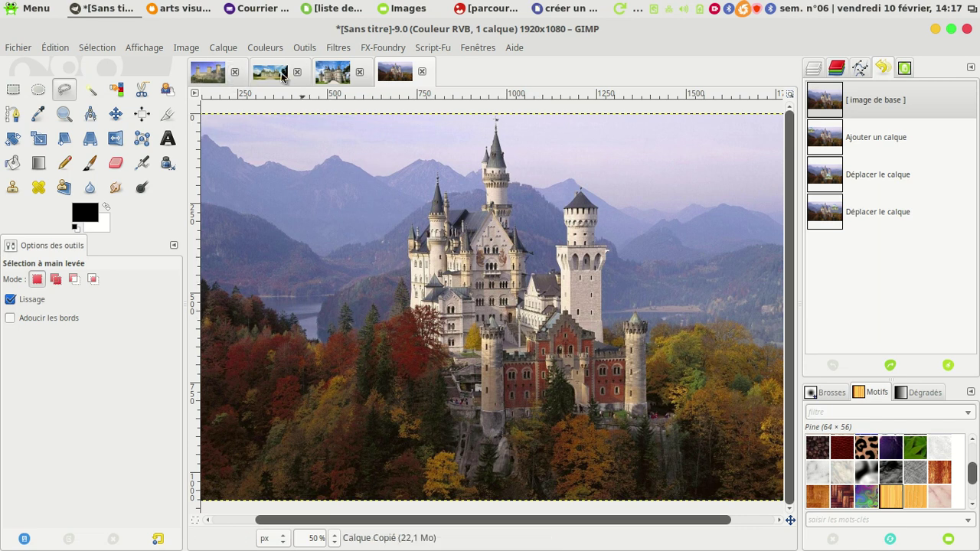
Copy the Chaumont photo's image layer and zoom in on its left tower.
click(325, 77)
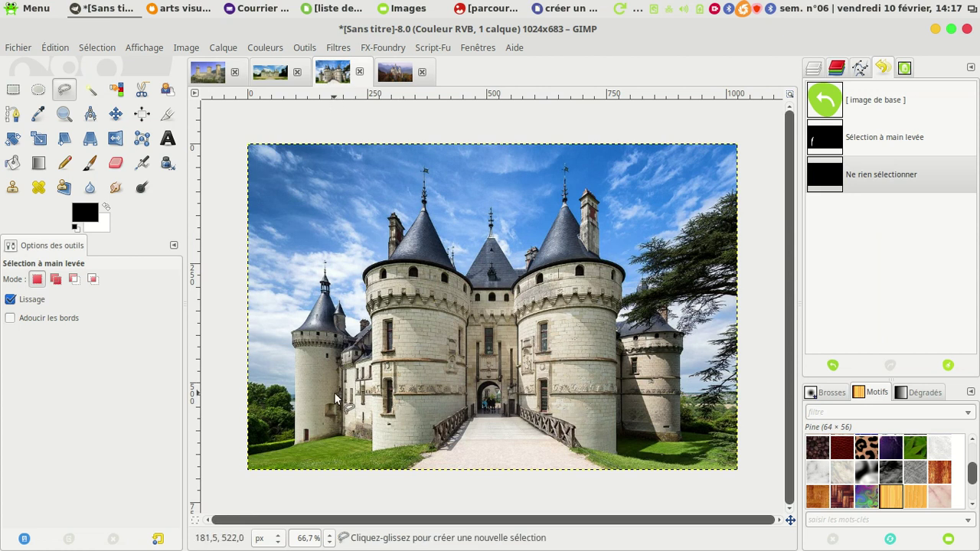
key(ctrl+c)
scroll(305, 362, up, 1)
scroll(305, 361, up, 1)
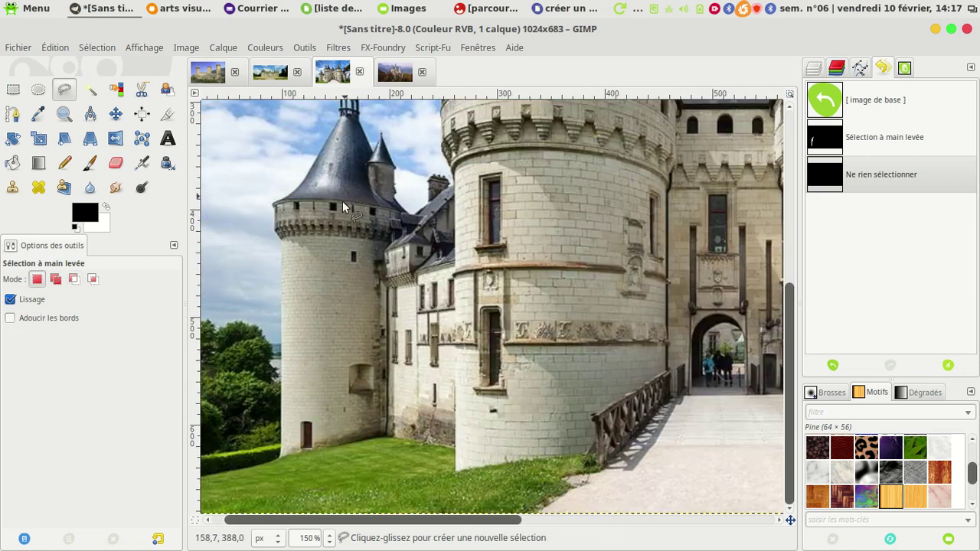
key(ctrl)
key(ctrl+c)
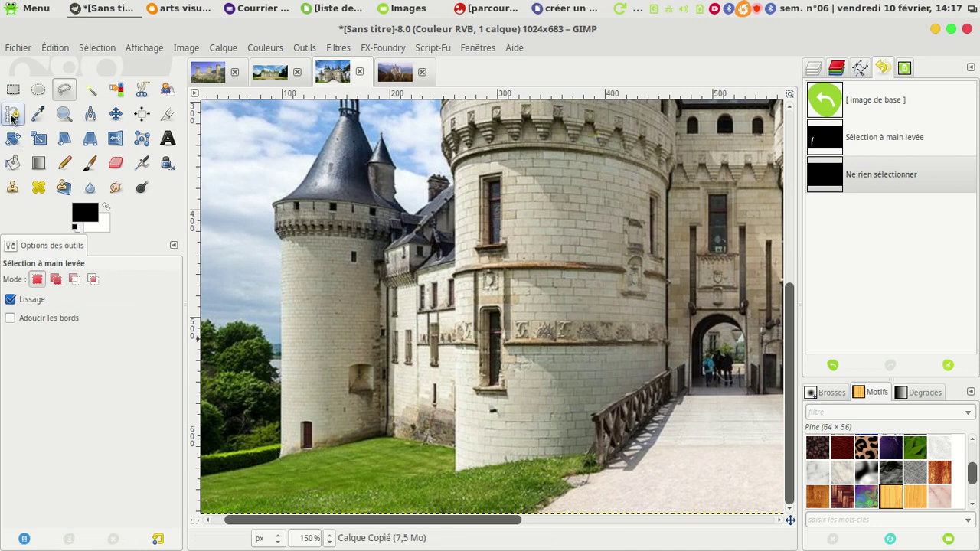
Start a path at the tower's base, anchoring up its left edge toward the spire.
click(12, 117)
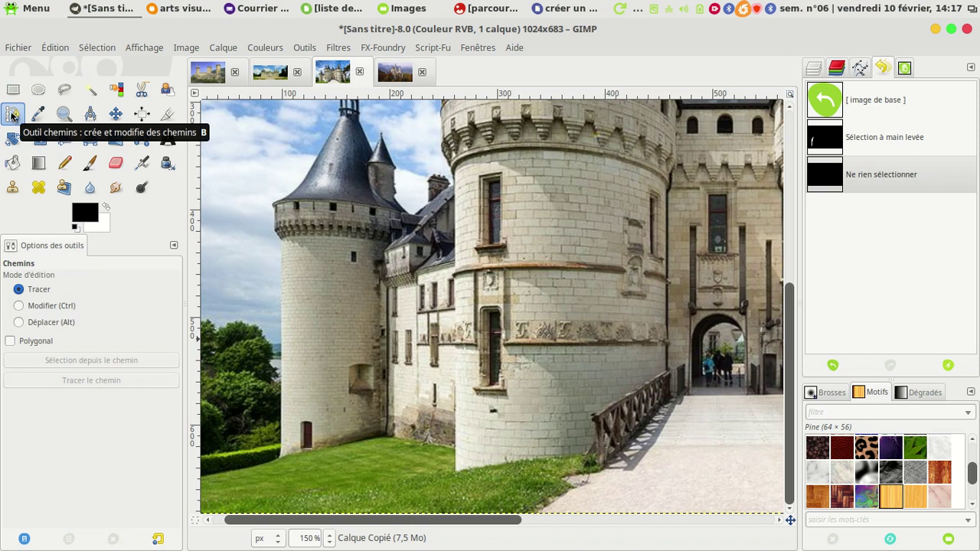
click(281, 455)
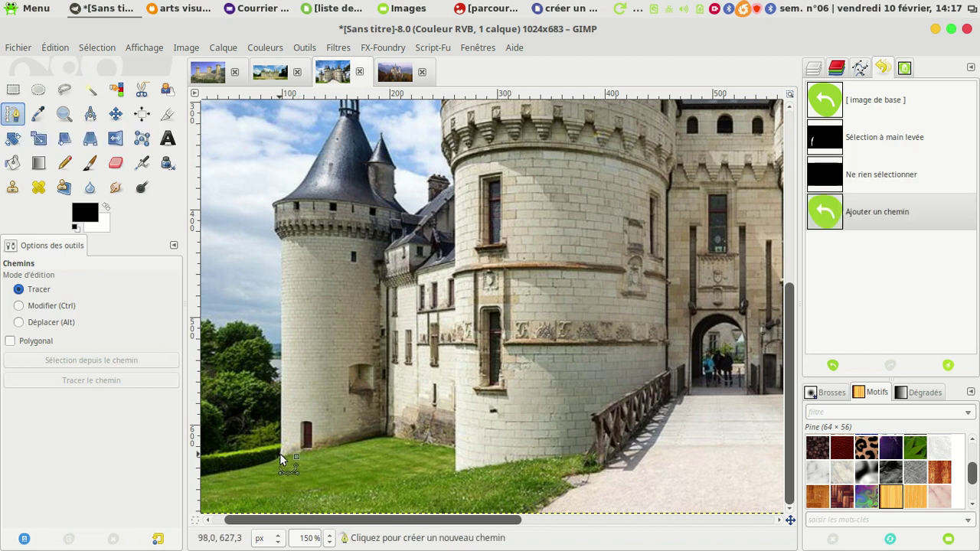
click(281, 240)
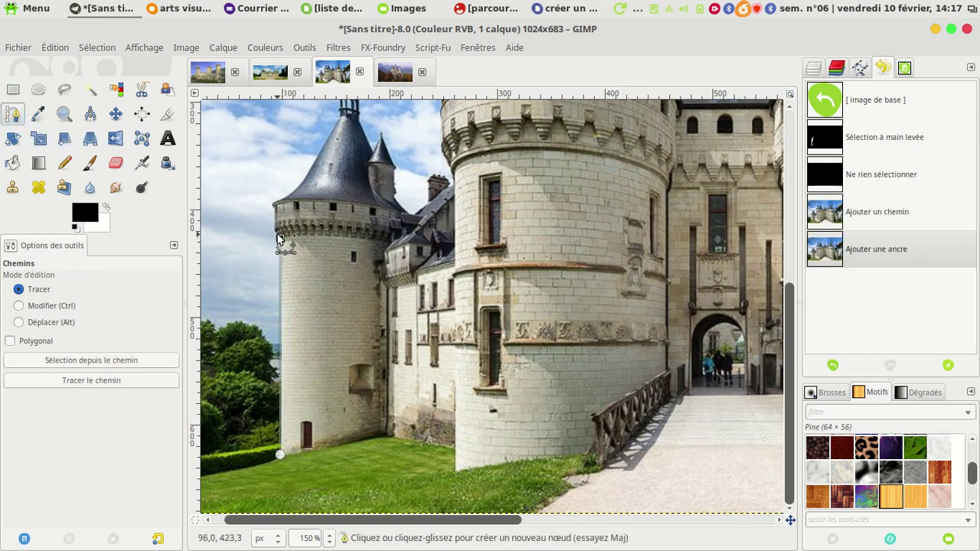
click(273, 228)
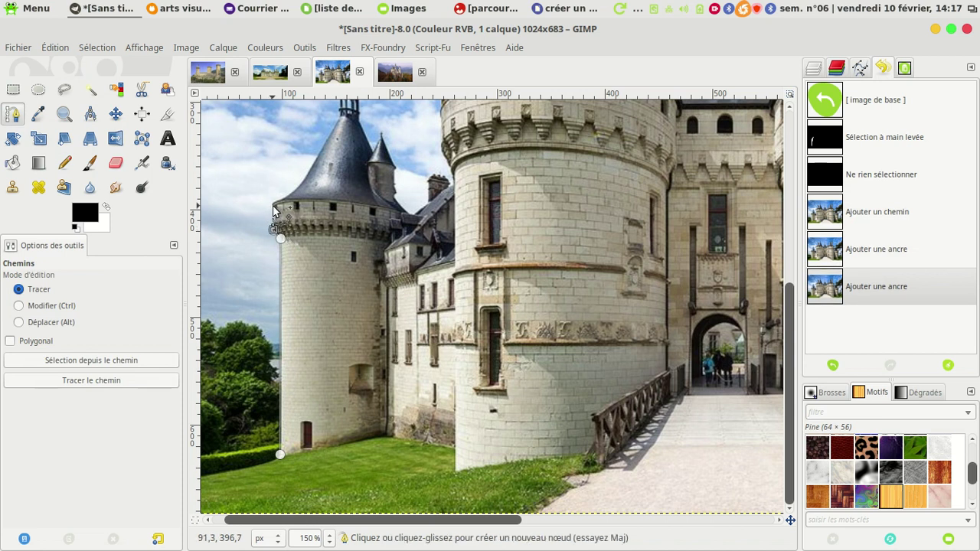
click(273, 207)
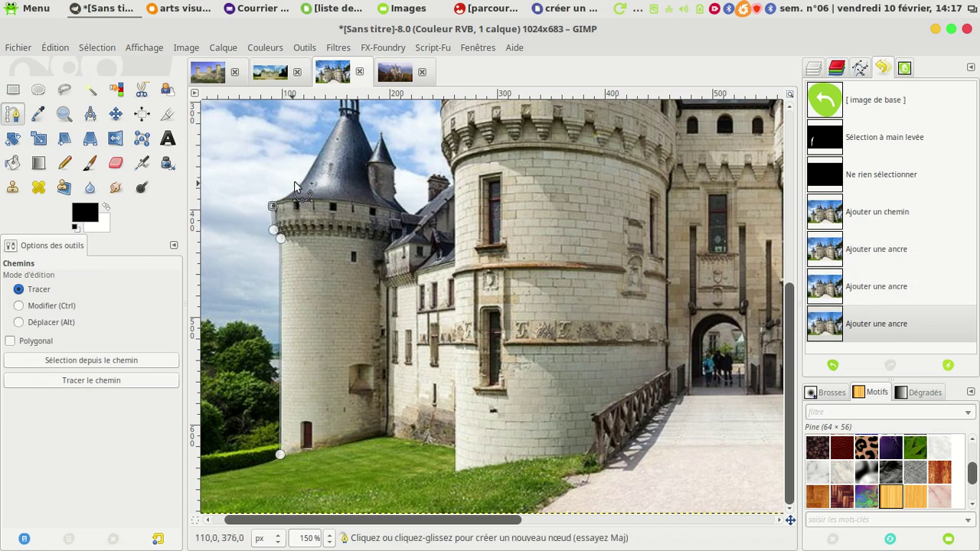
click(339, 116)
click(340, 116)
drag(340, 117, 342, 121)
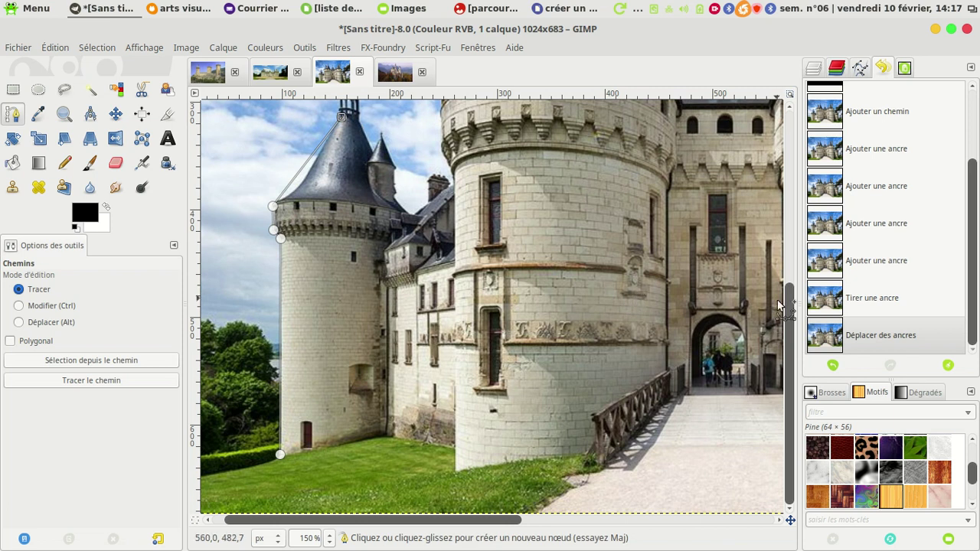
key(ctrl+c)
drag(794, 314, 794, 225)
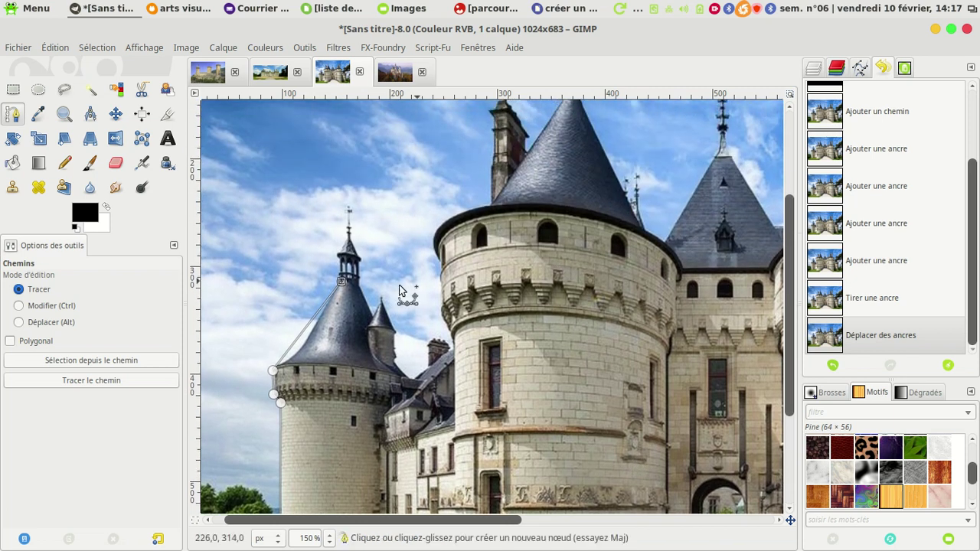
Add path anchors over the spire tip, down the roof's right side and around the turret.
click(336, 251)
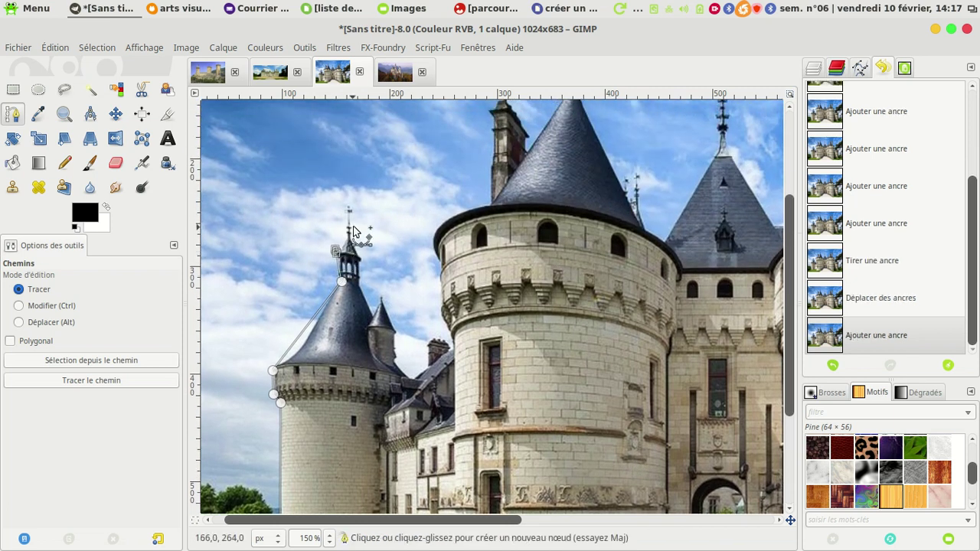
click(348, 208)
click(356, 255)
click(358, 289)
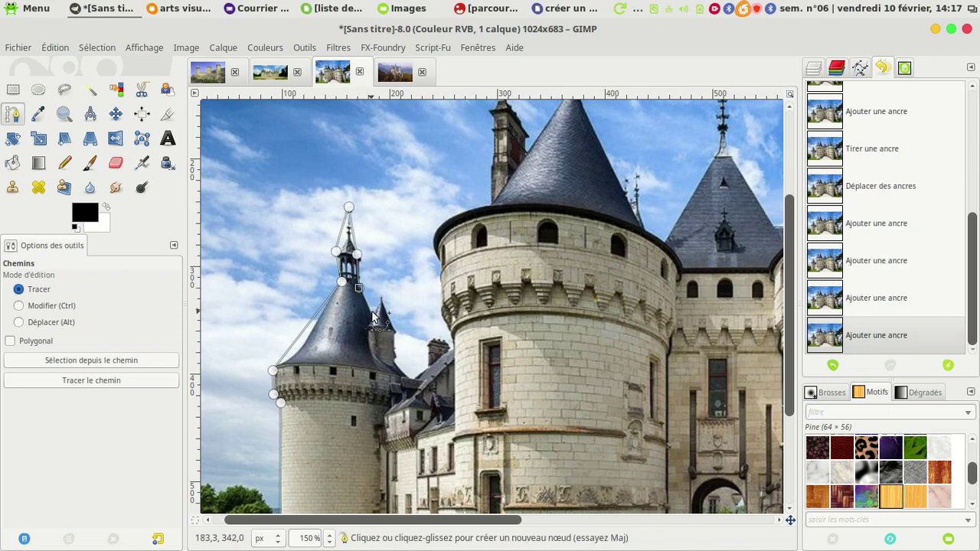
click(372, 315)
click(381, 295)
click(394, 330)
click(393, 363)
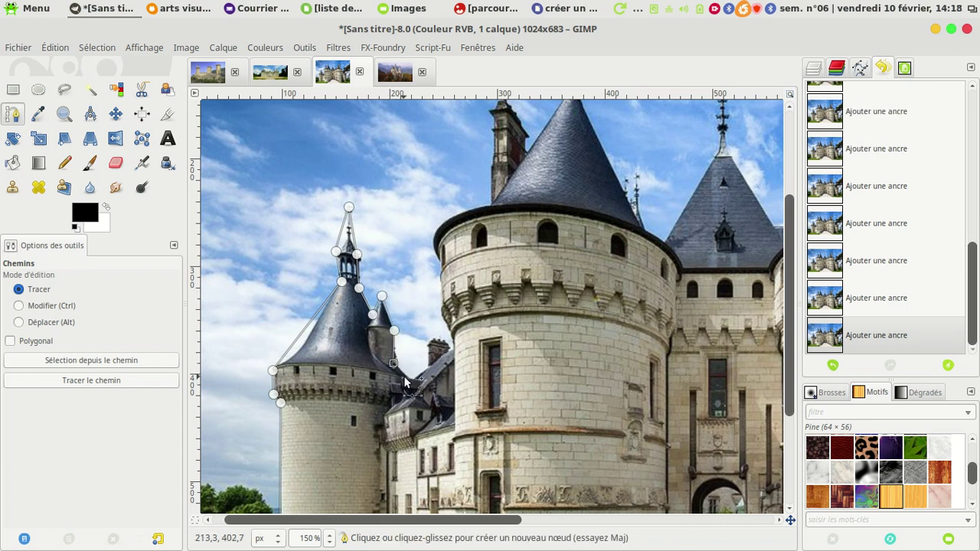
Continue the path down the tower's right side to its base.
click(400, 378)
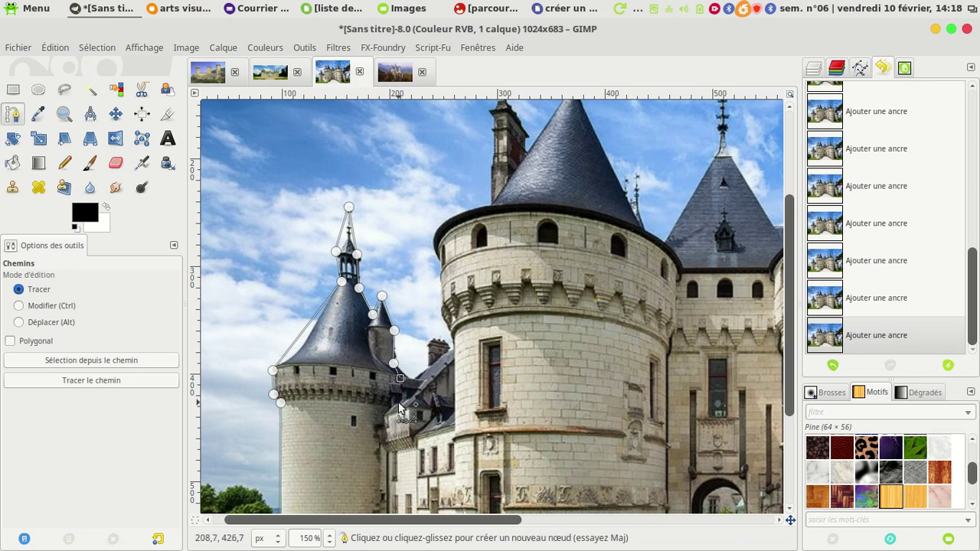
click(400, 400)
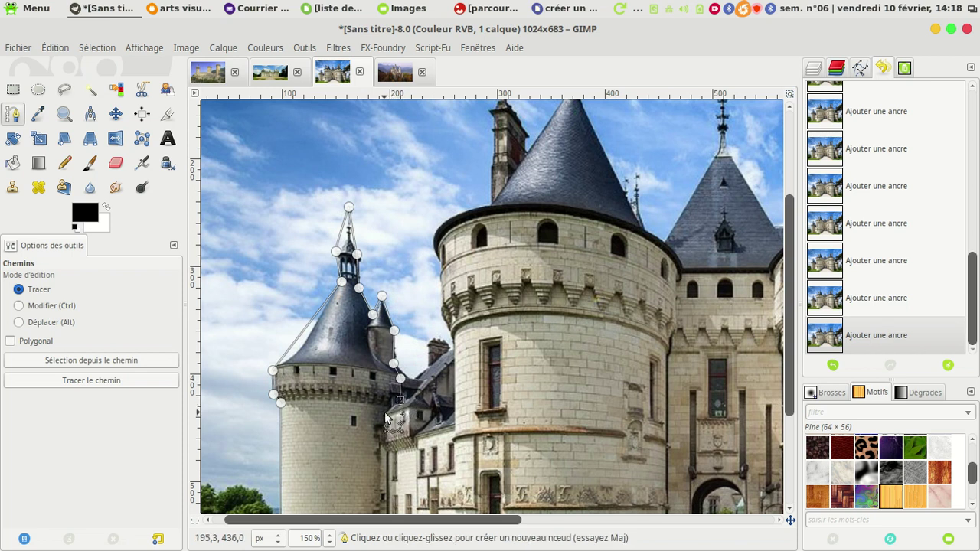
click(383, 444)
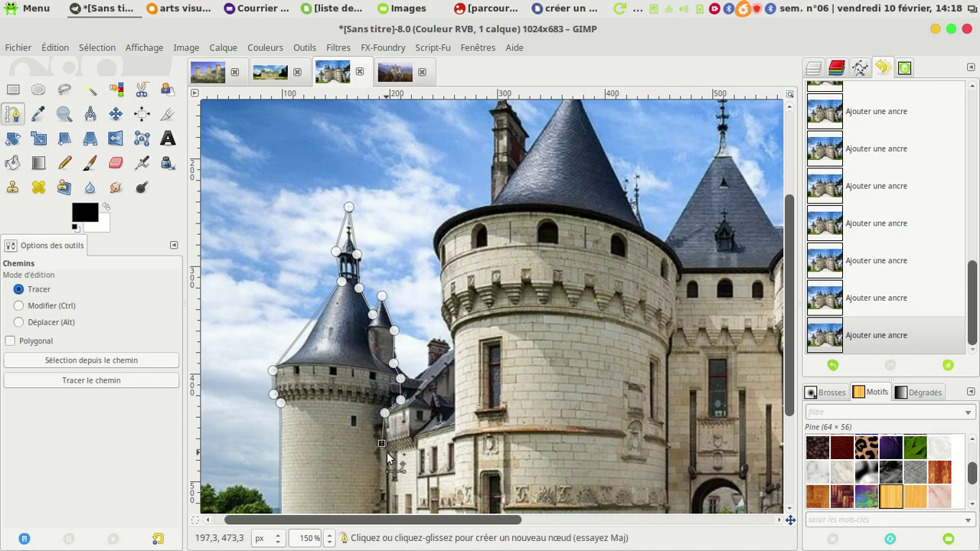
drag(788, 345, 781, 444)
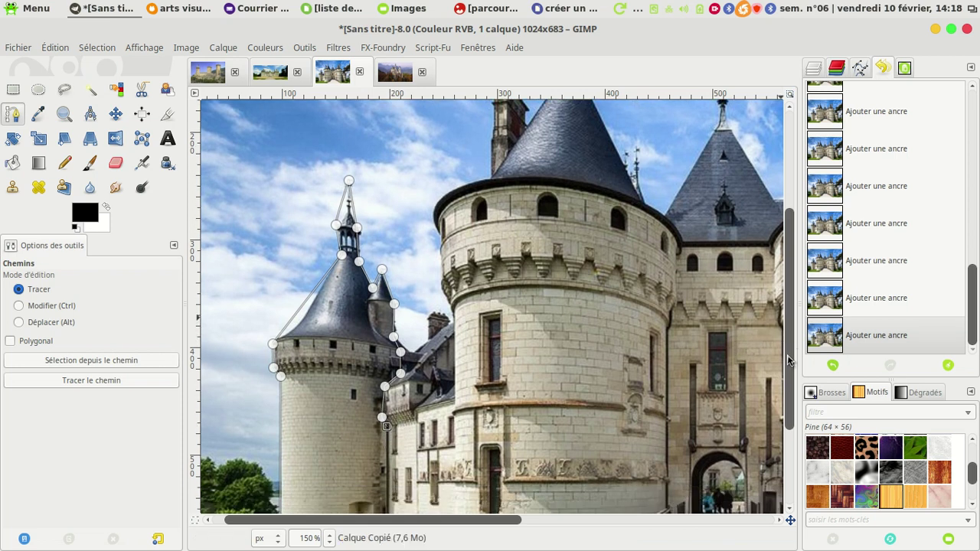
click(384, 430)
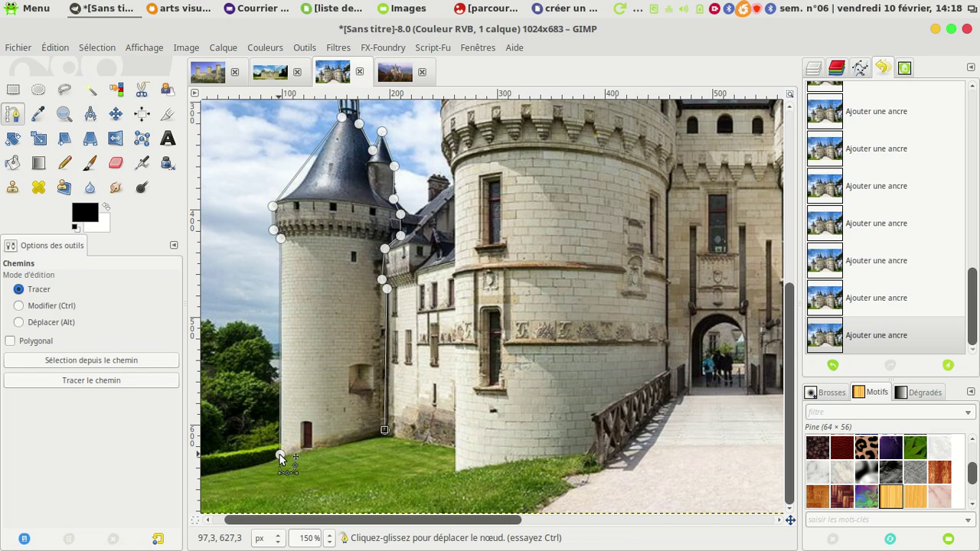
key(ctrl)
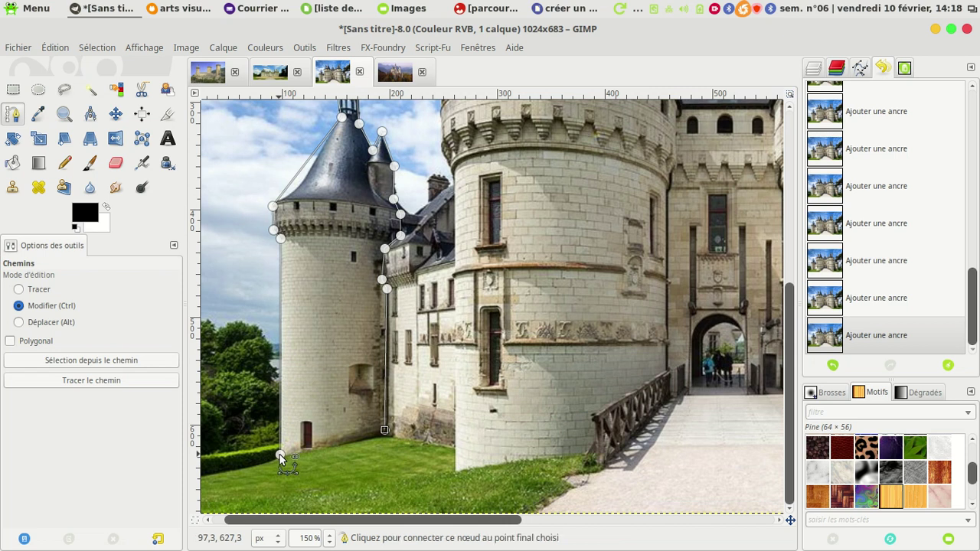
Close the tower path at its first node and zoom in to 400%.
ctrl+click(279, 453)
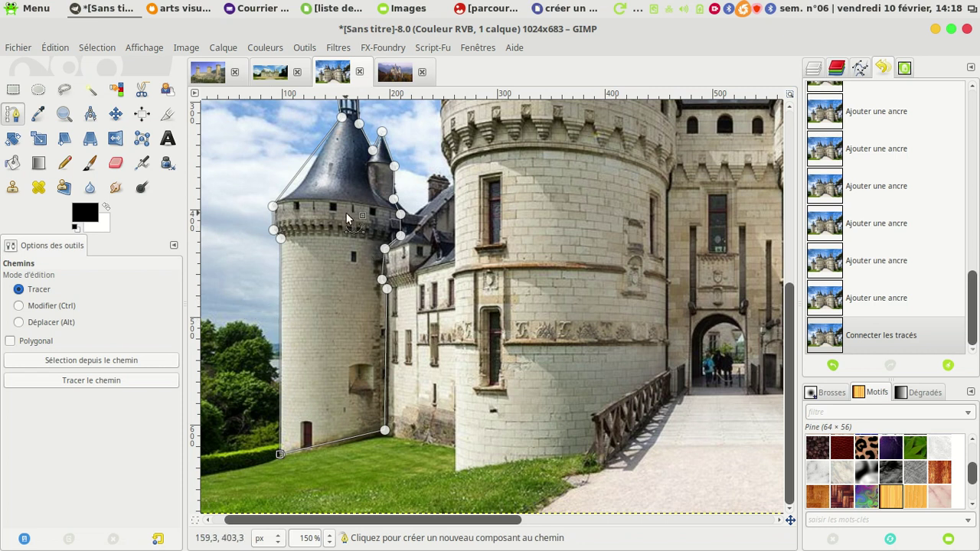
ctrl+scroll(346, 218, up, 3)
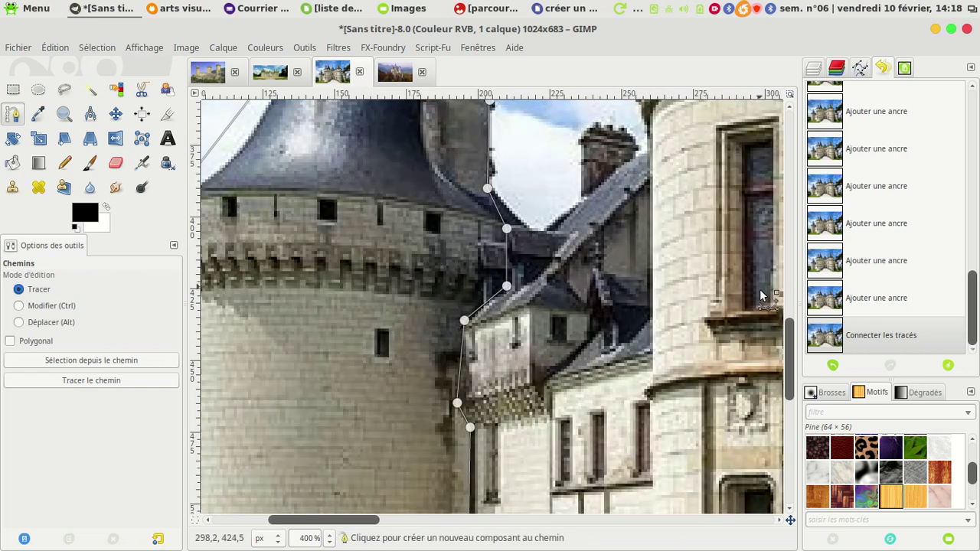
scroll(790, 329, up, 5)
drag(358, 521, 335, 521)
Curve the roof edge segments and handles to follow the flared cone.
drag(355, 303, 380, 315)
drag(340, 391, 366, 354)
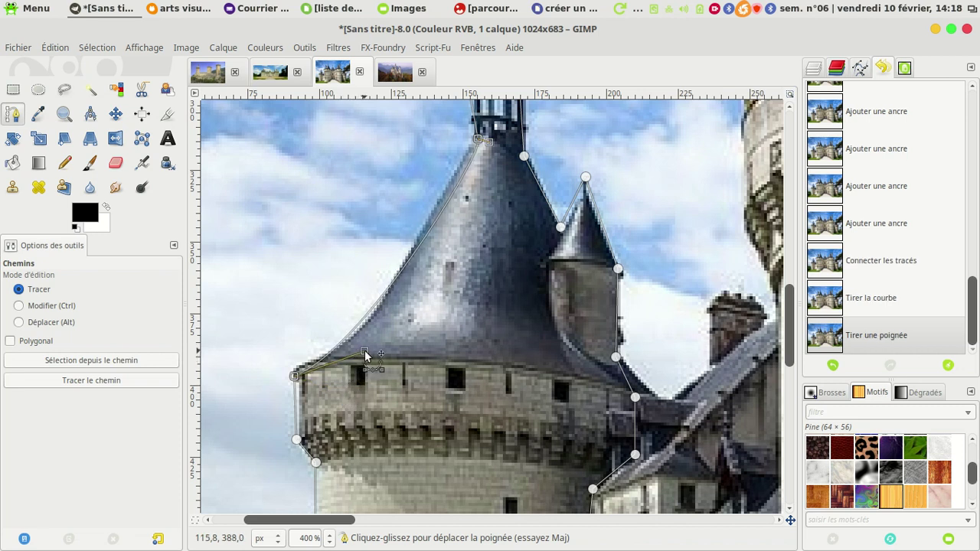
drag(477, 140, 454, 174)
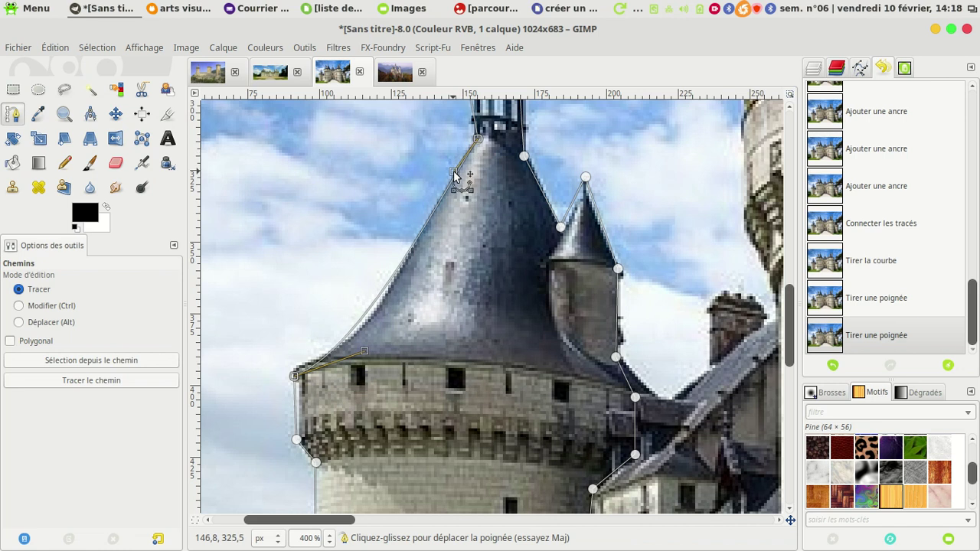
drag(366, 352, 380, 349)
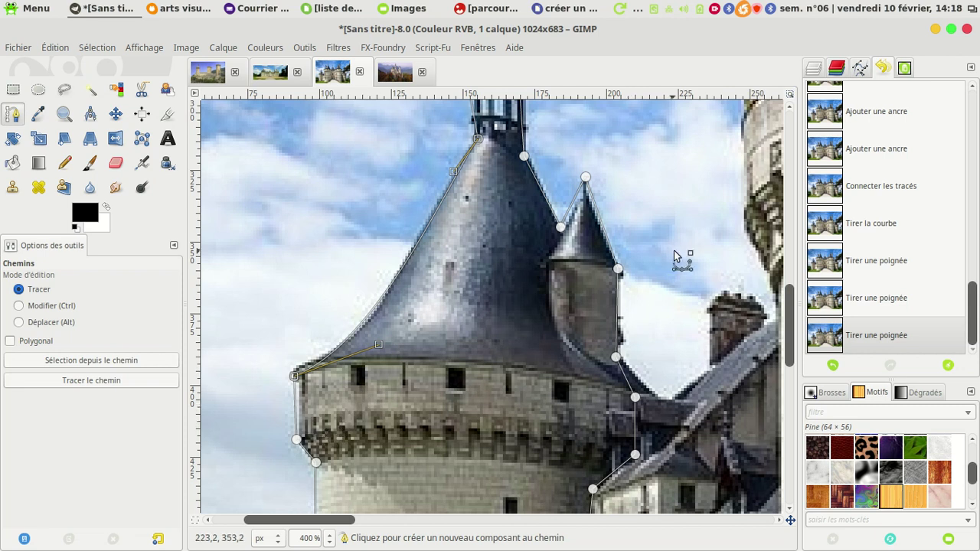
scroll(652, 265, up, 5)
Curve the path segments along the spire's left edge and top.
drag(477, 221, 491, 230)
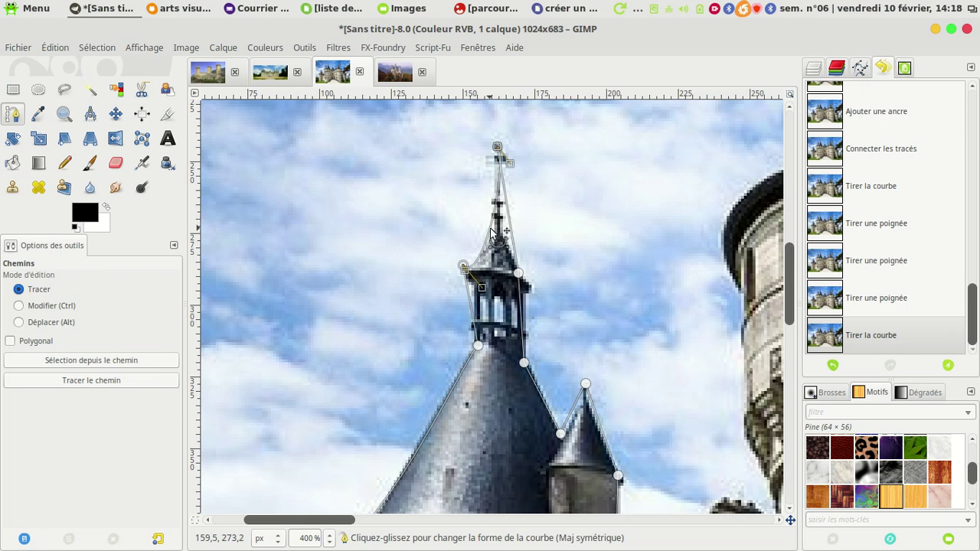
drag(511, 165, 501, 198)
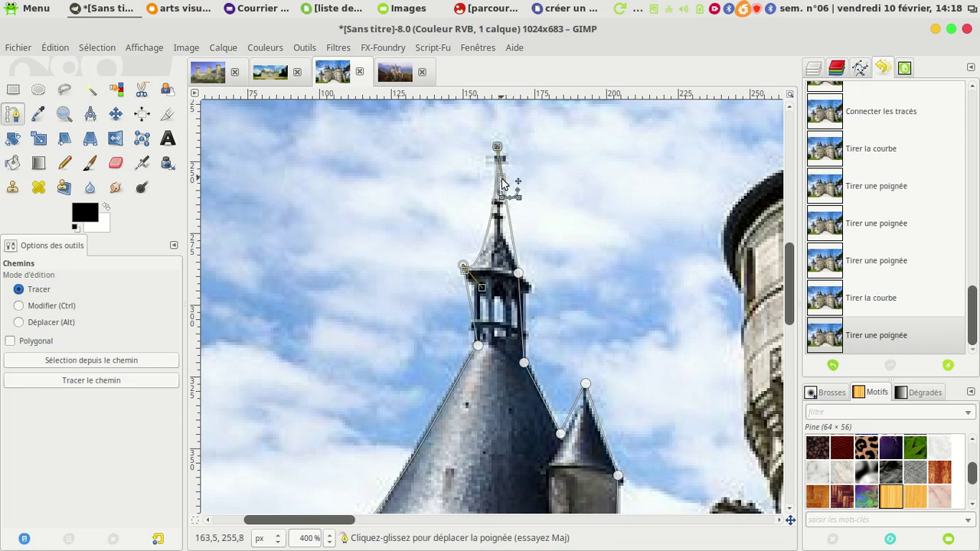
click(485, 291)
drag(485, 291, 479, 304)
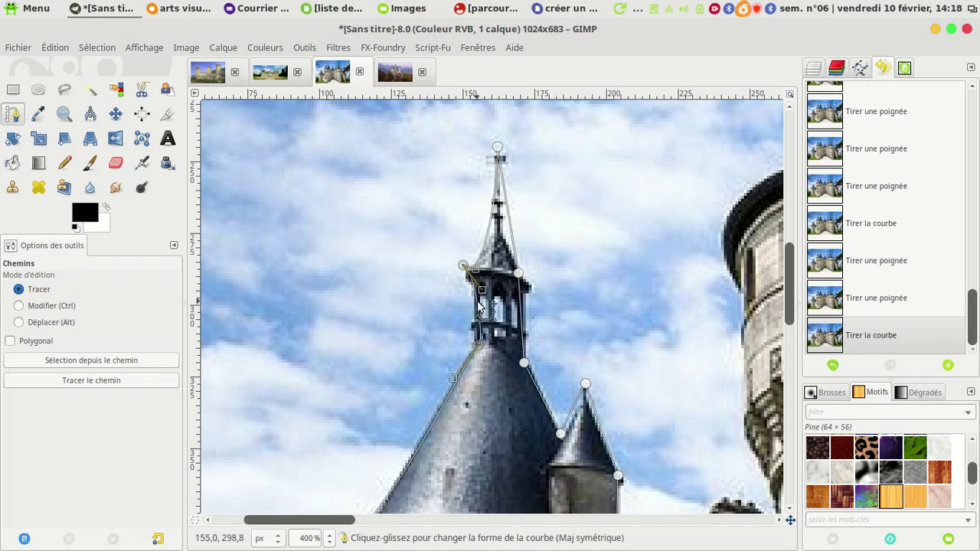
drag(483, 346, 480, 331)
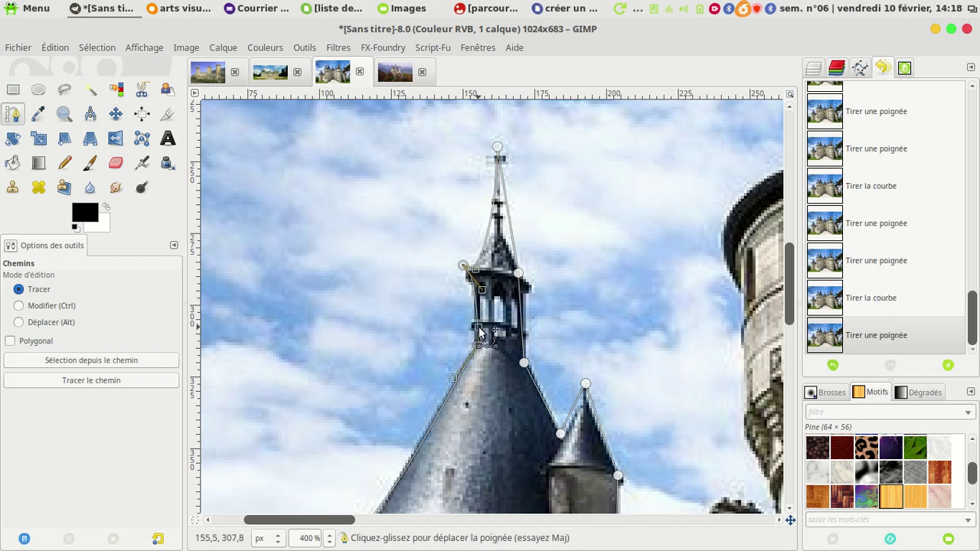
drag(514, 242, 509, 273)
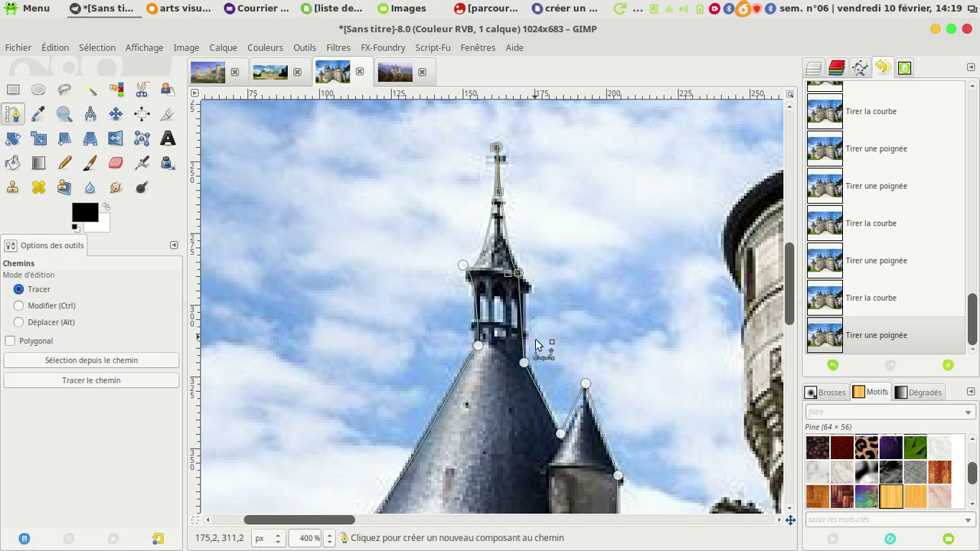
Reposition the spire anchors and fine-tune the upper spire curves.
drag(519, 278, 526, 285)
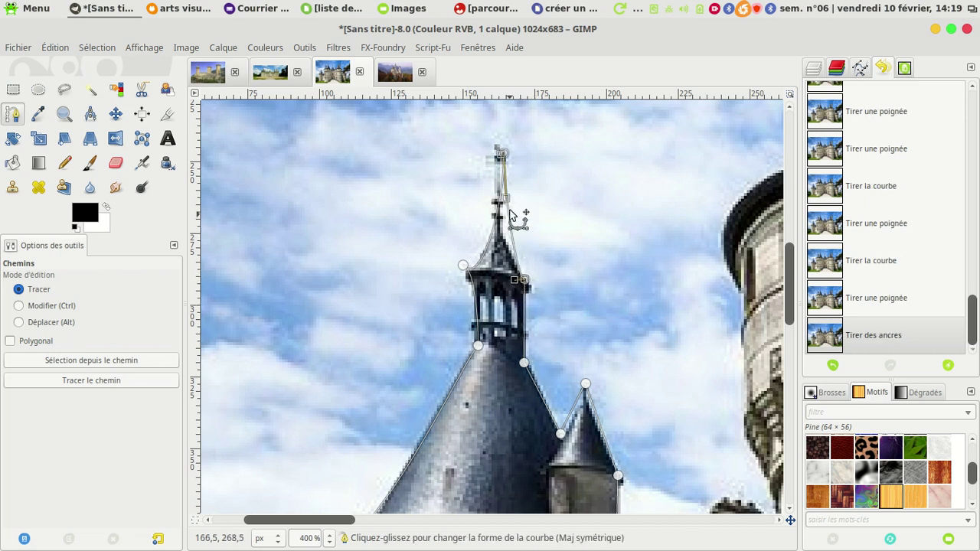
drag(505, 198, 503, 221)
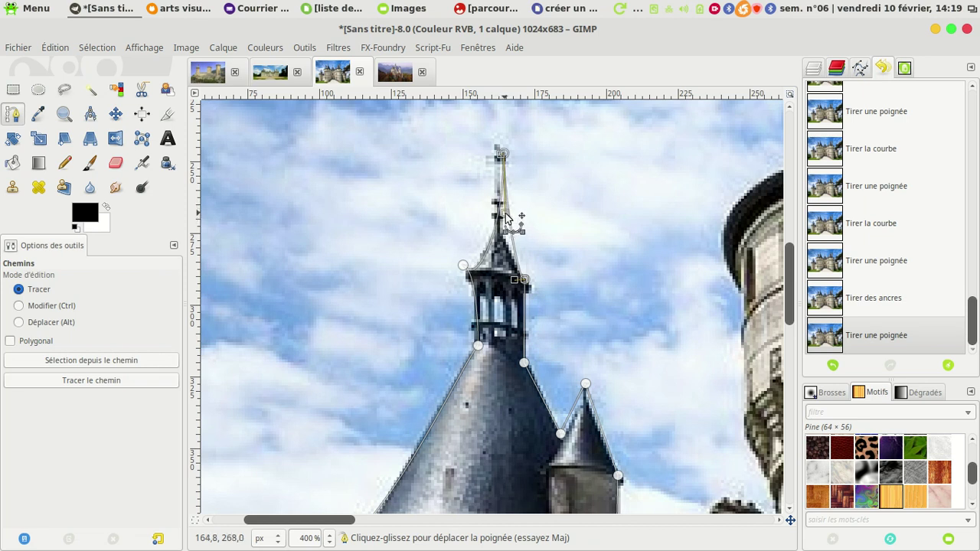
drag(503, 220, 513, 220)
drag(501, 154, 501, 157)
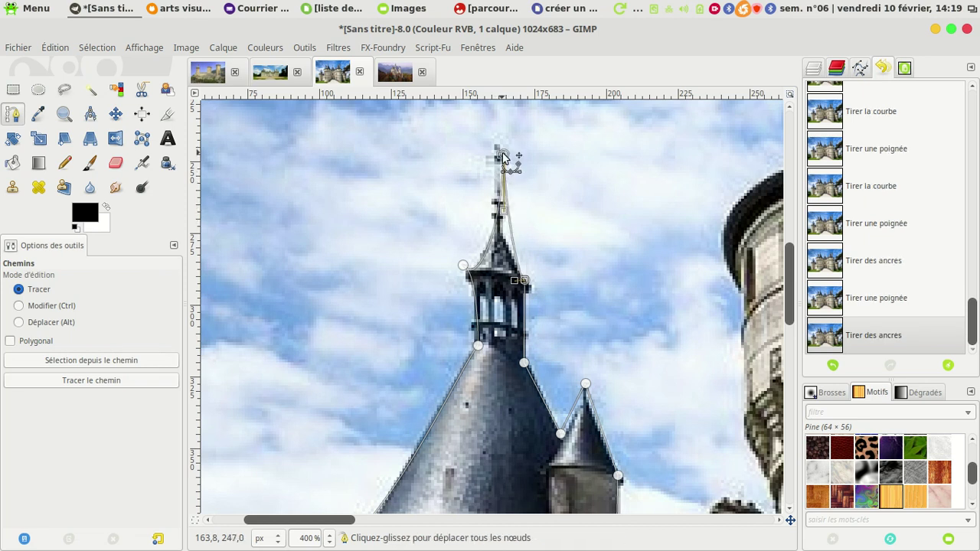
drag(510, 242, 509, 242)
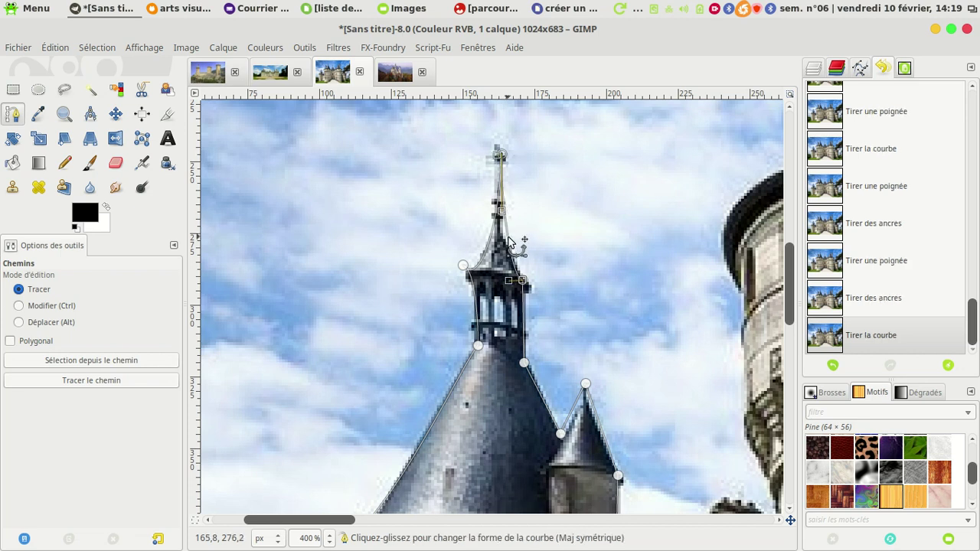
scroll(510, 242, down, 2)
scroll(509, 242, down, 2)
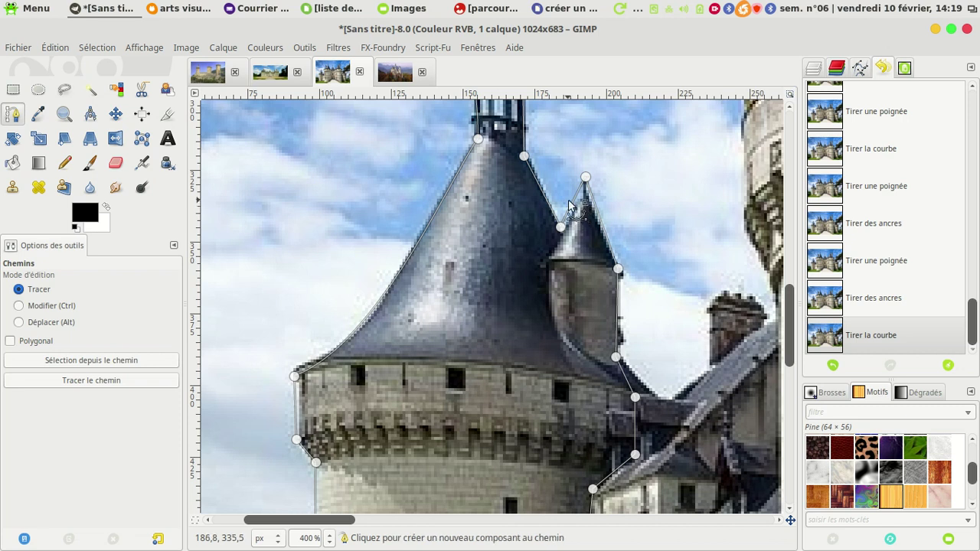
Fit path nodes to the turret roof and wall, bending the bottom edge along the grass.
drag(575, 211, 579, 213)
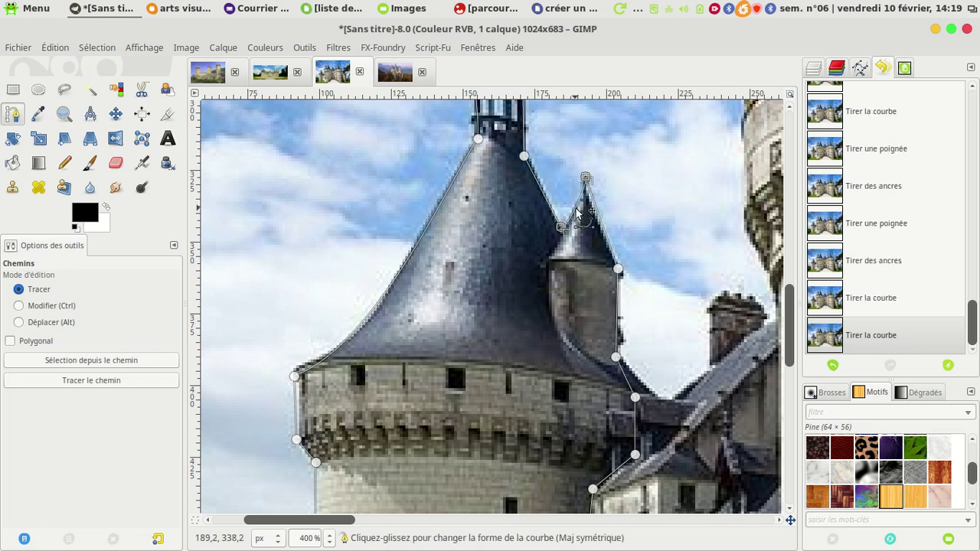
scroll(597, 260, down, 2)
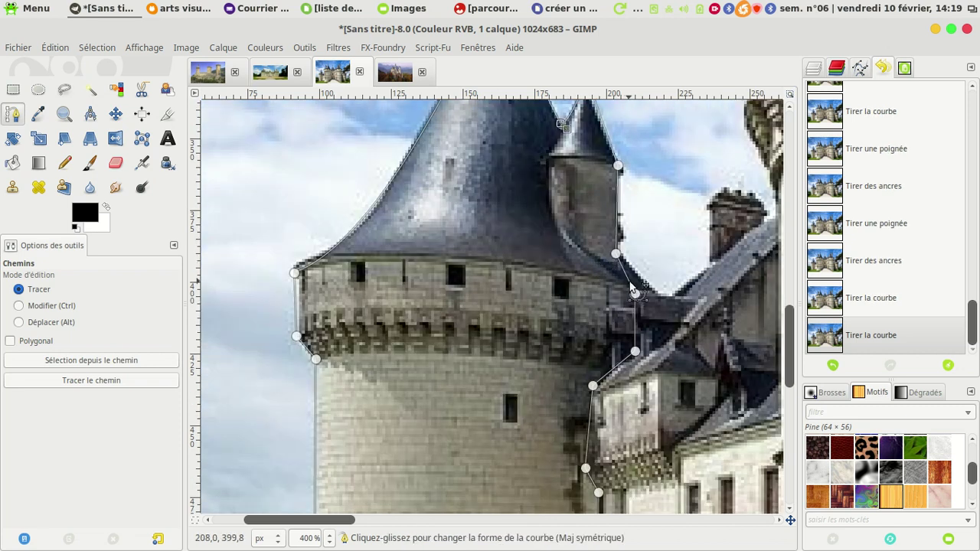
scroll(636, 341, down, 4)
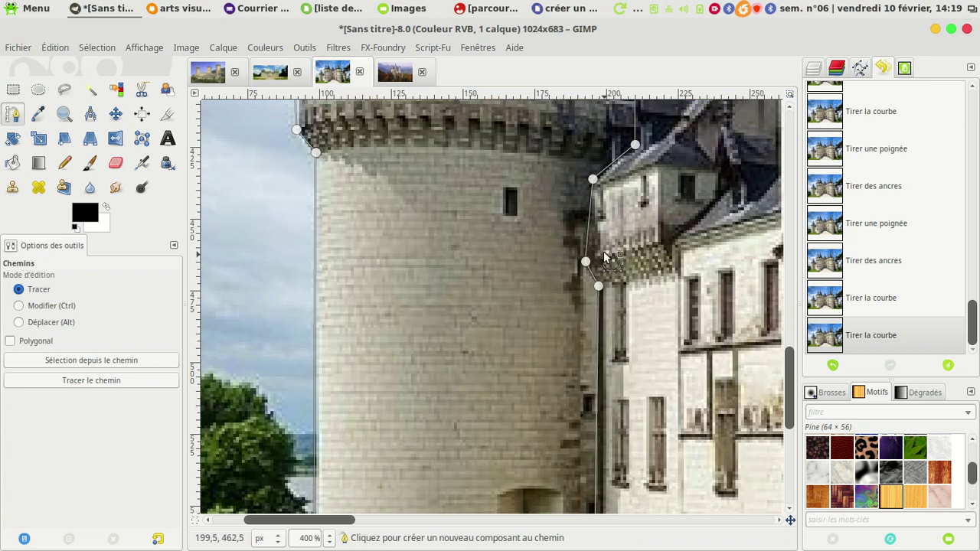
drag(586, 263, 592, 260)
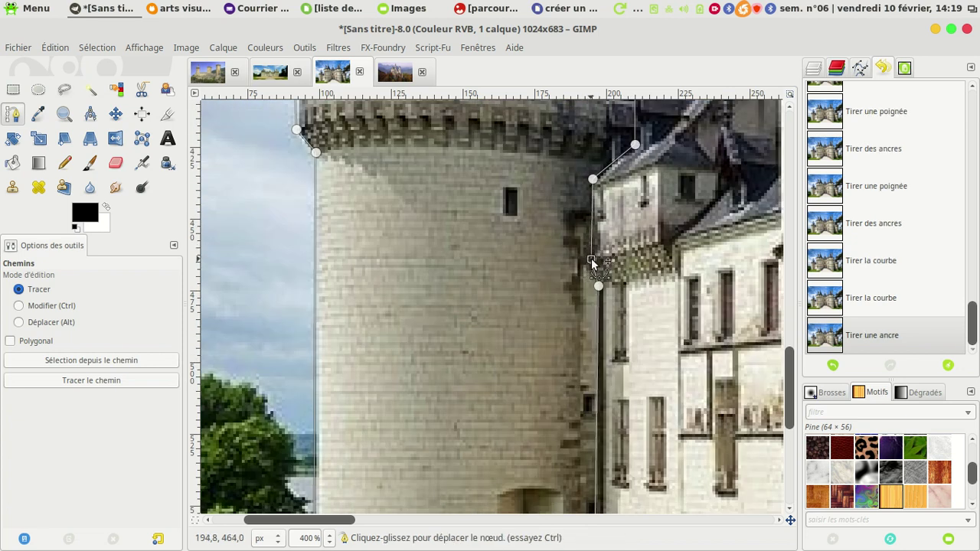
scroll(587, 333, down, 5)
scroll(575, 353, down, 3)
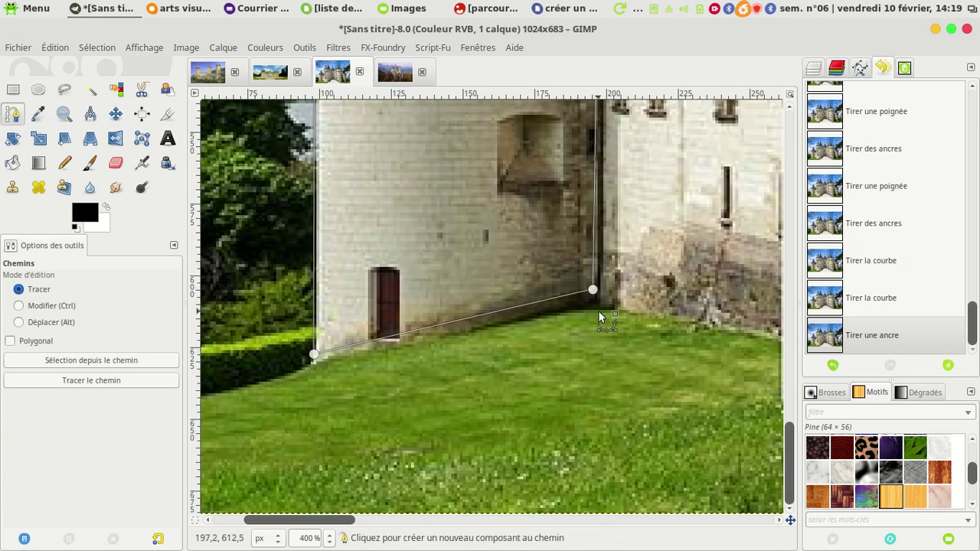
drag(593, 290, 600, 304)
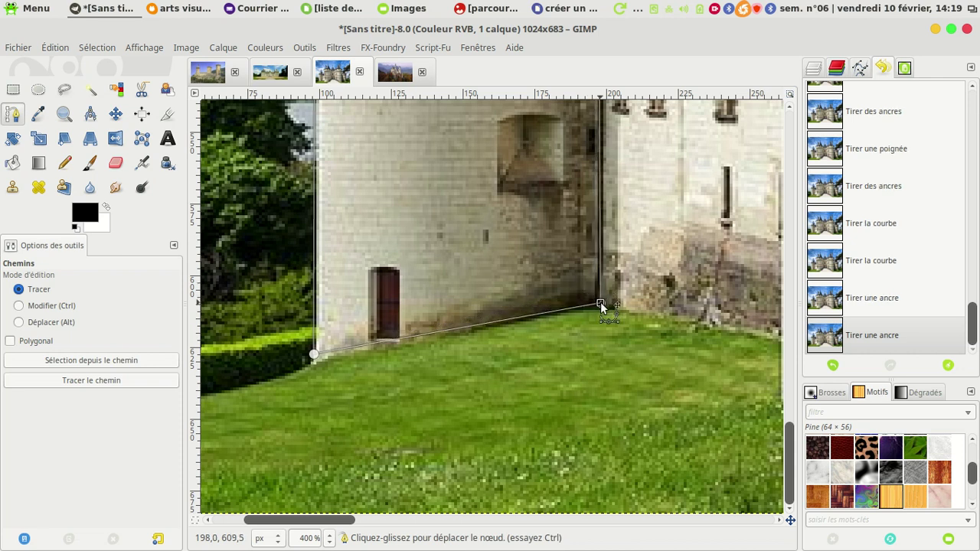
click(427, 334)
drag(427, 335, 426, 339)
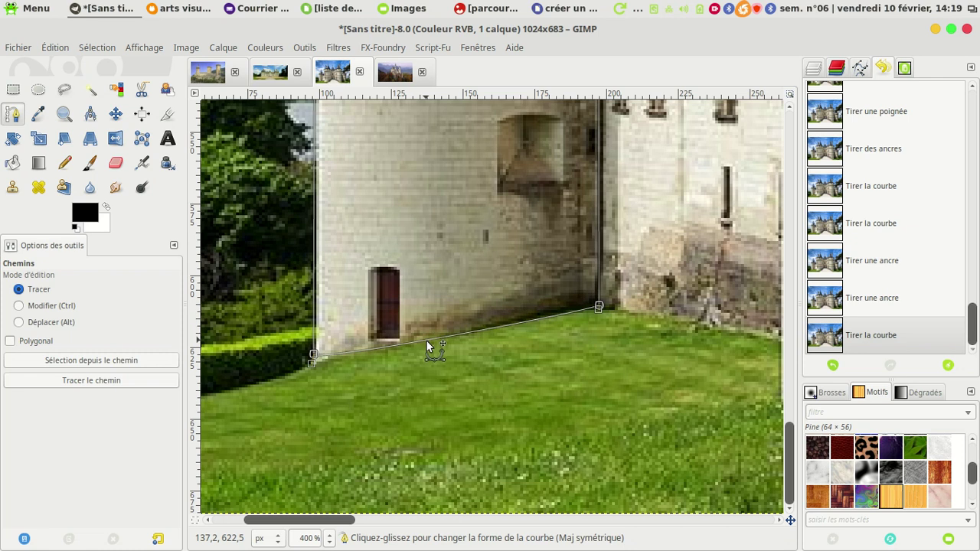
Convert the tower path to a selection, copy it, and zoom back to 100%.
click(105, 360)
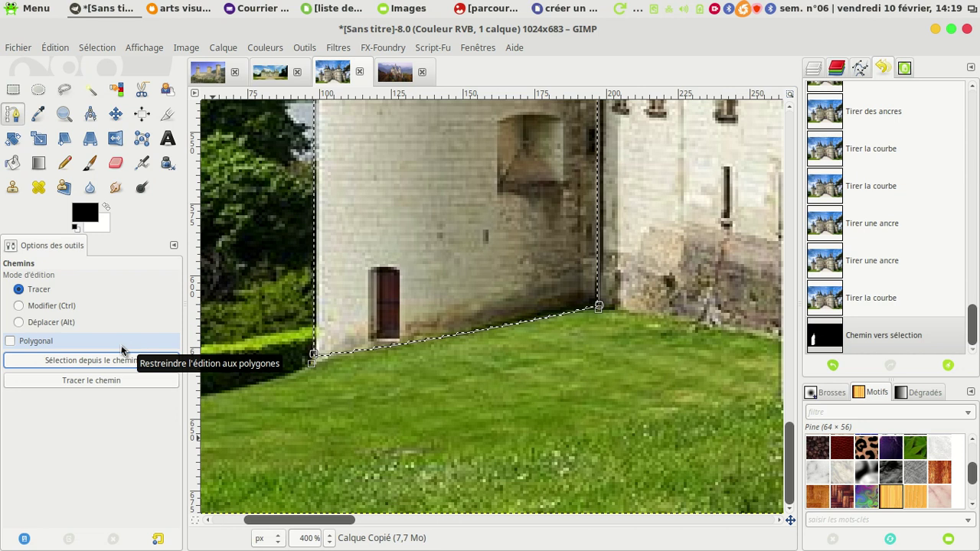
key(ctrl+c)
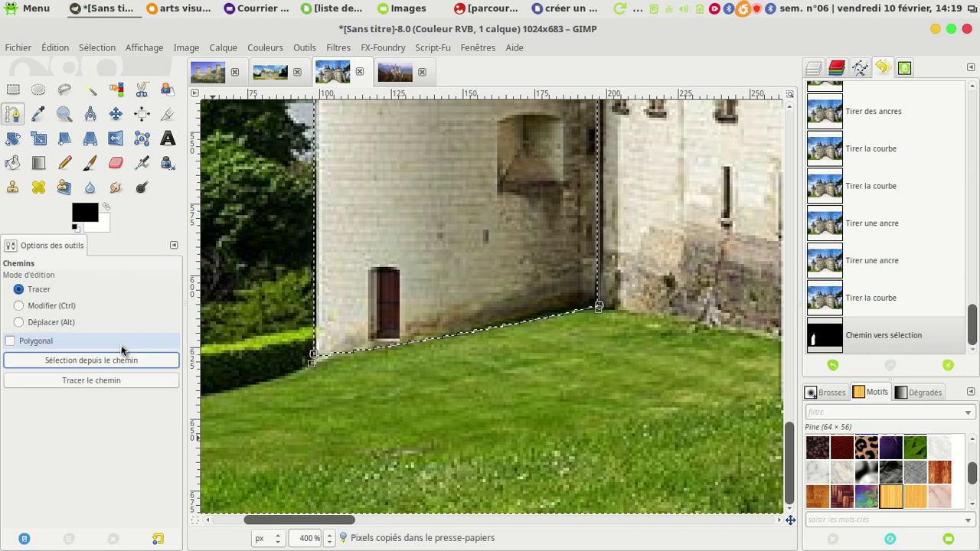
scroll(264, 280, up, 3)
scroll(268, 337, up, 5)
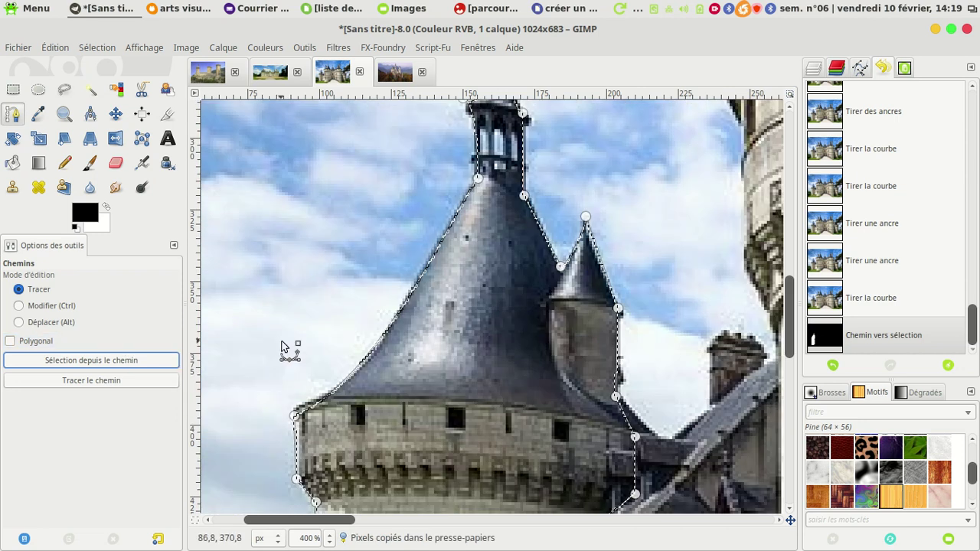
scroll(284, 347, down, 2)
scroll(283, 346, down, 2)
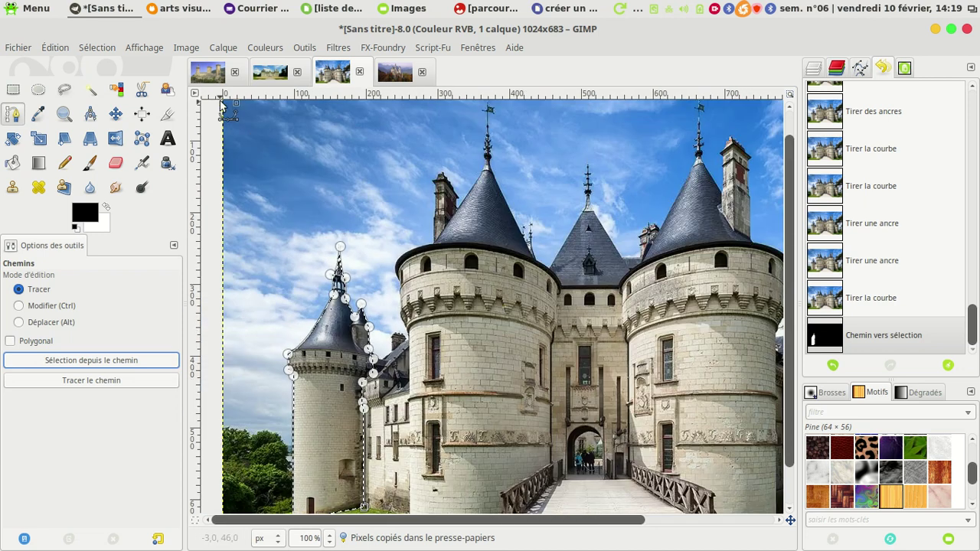
Paste the Chaumont tower into the Foix image as a new layer at the right edge.
click(215, 75)
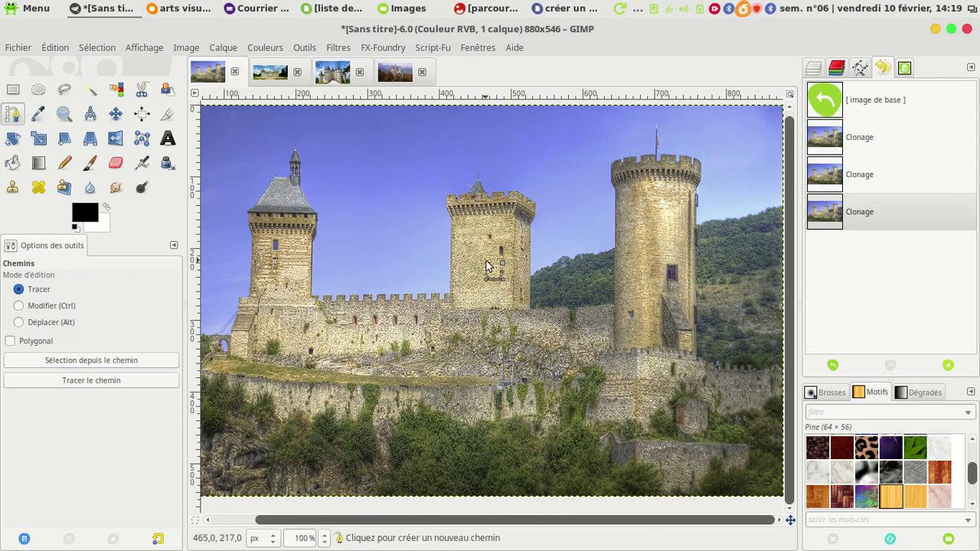
click(55, 48)
mouse_move(84, 220)
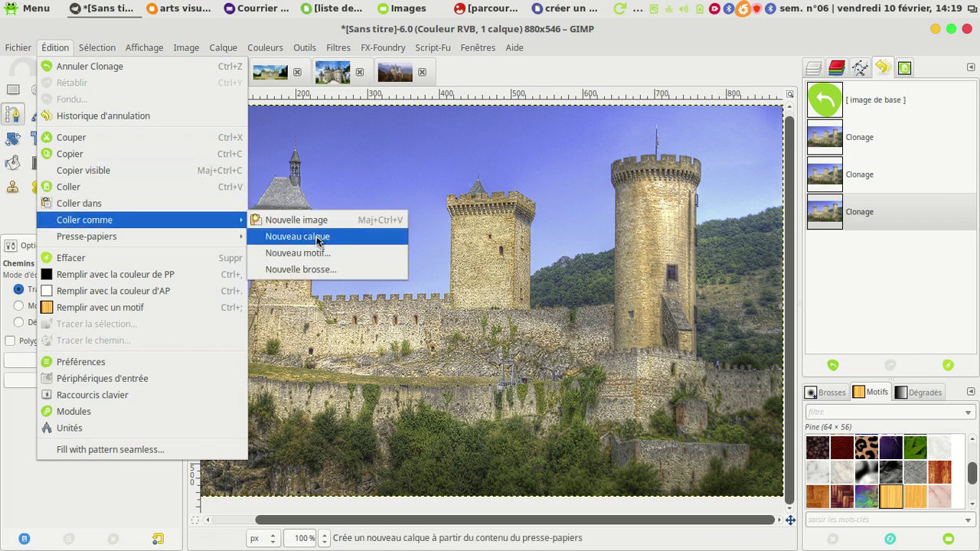
click(319, 241)
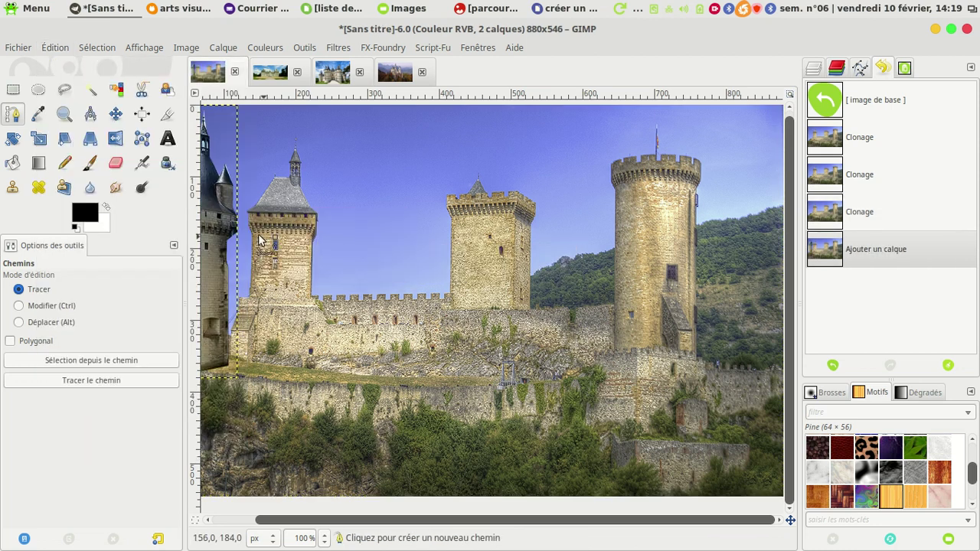
click(115, 113)
drag(220, 222, 226, 237)
mouse_move(344, 292)
mouse_down()
mouse_move(512, 261)
mouse_move(766, 278)
mouse_move(759, 283)
mouse_up()
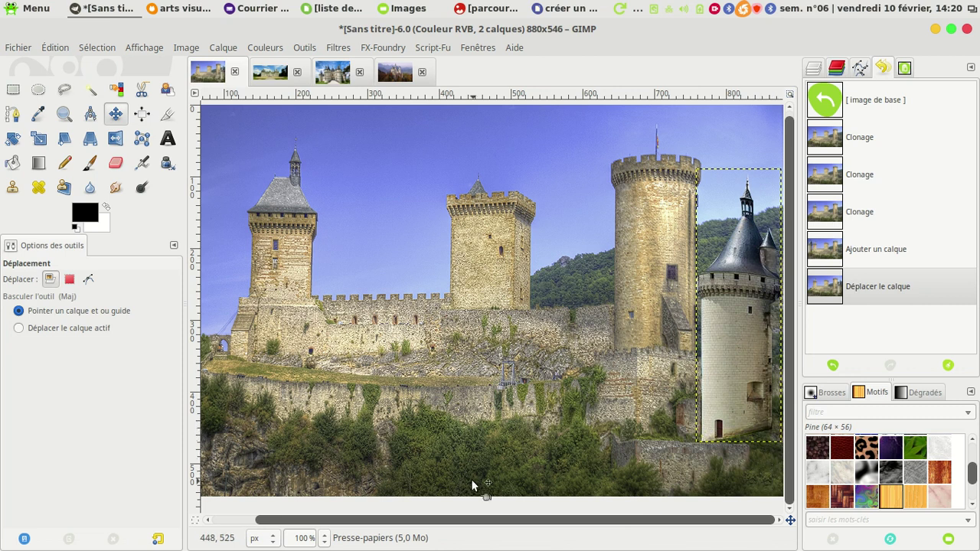
Set a Clone source in the Foix foreground bushes and activate the Calque Copié layer.
click(13, 187)
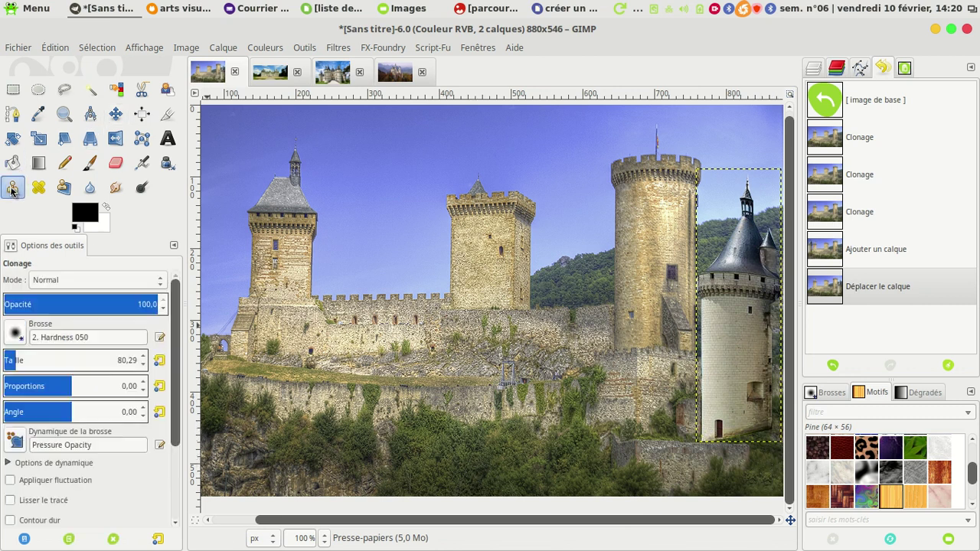
ctrl+click(566, 457)
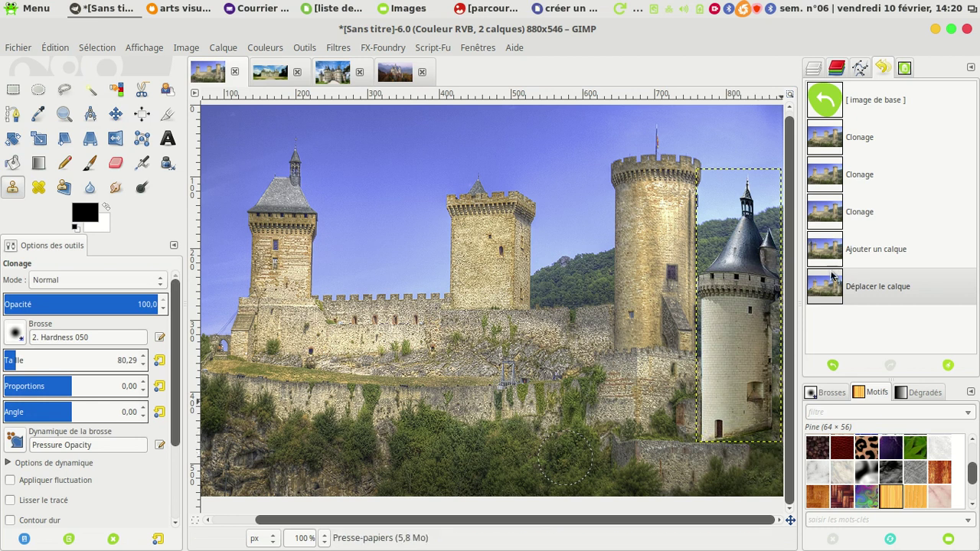
click(814, 68)
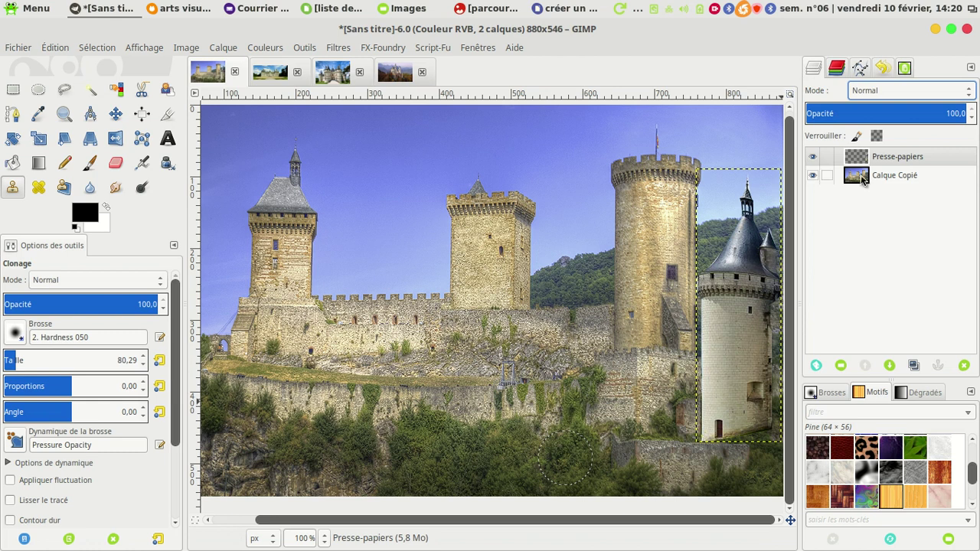
click(864, 177)
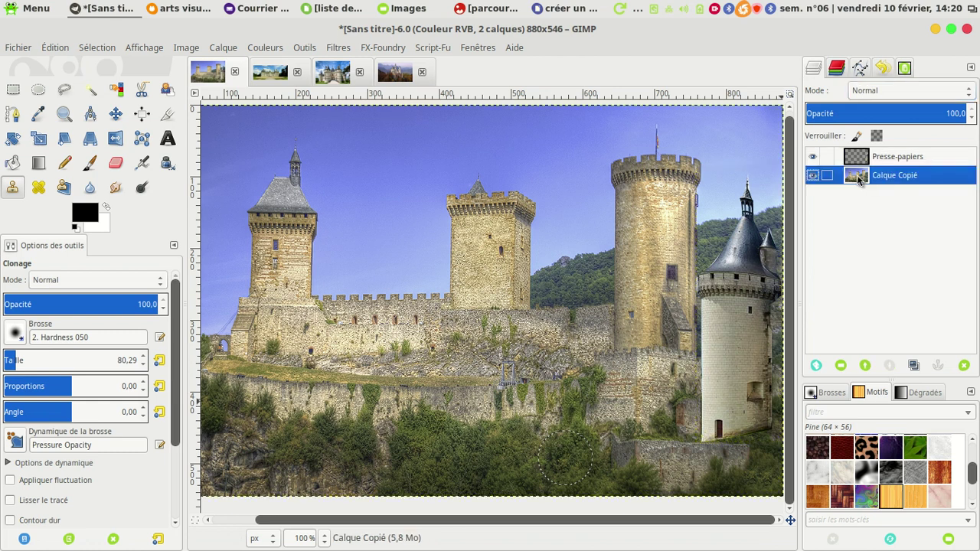
Reset the clone source in the lower bushes, activate the Presse-papiers layer, and view the Cheverny photo.
ctrl+click(493, 458)
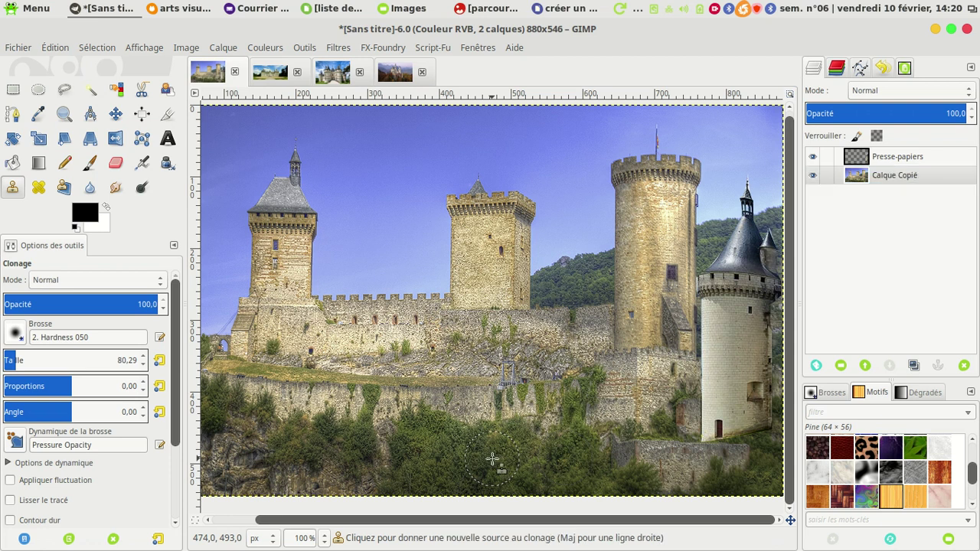
click(900, 158)
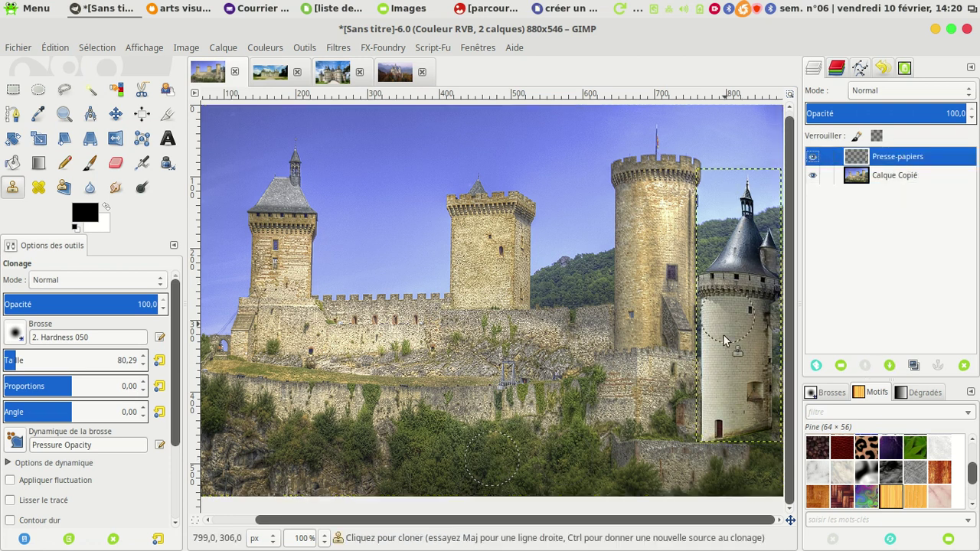
click(749, 437)
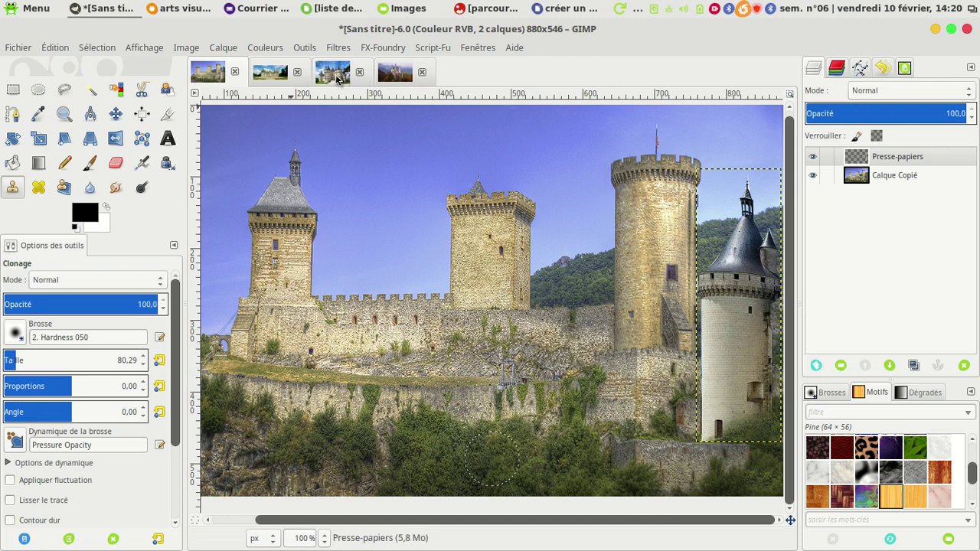
click(266, 76)
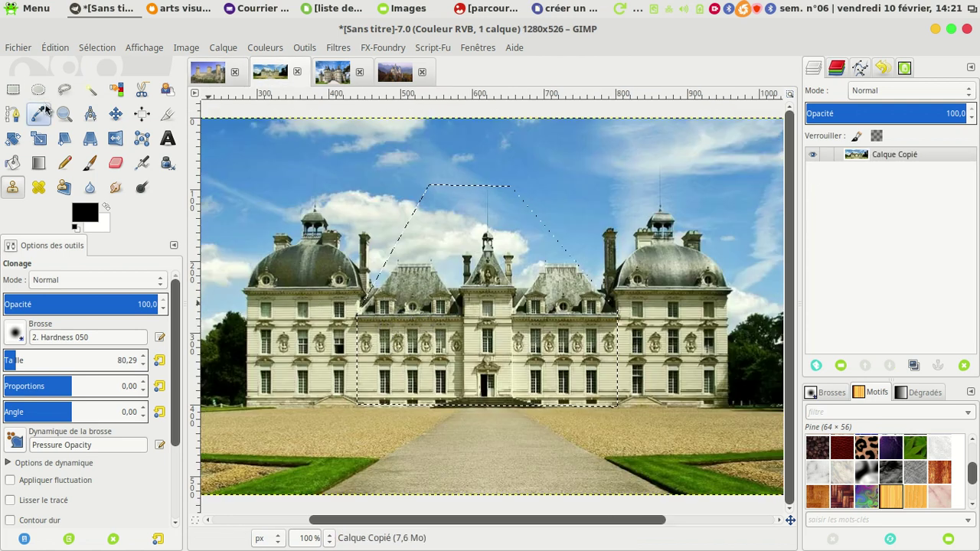
Free-select and copy the Cheverny château's central roof section, then return to the Foix image.
click(64, 92)
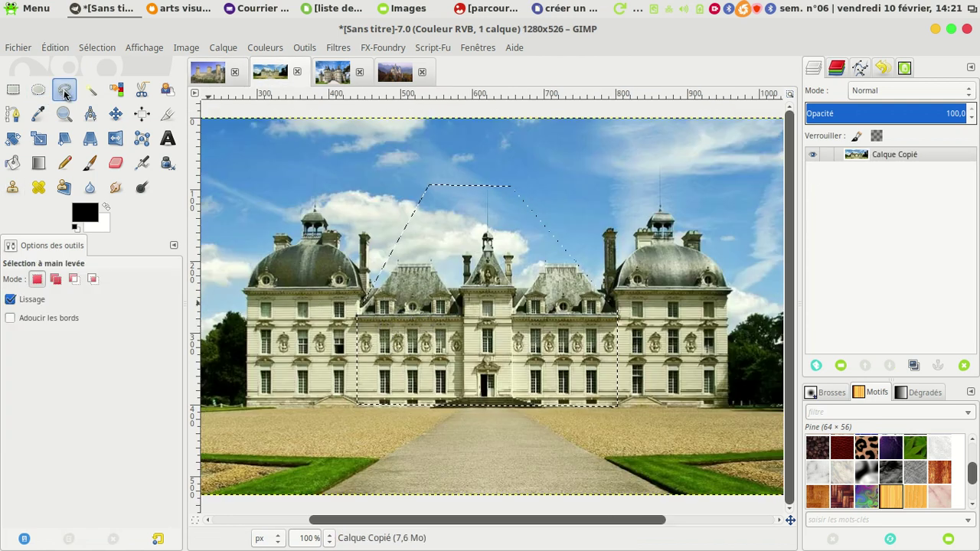
click(355, 315)
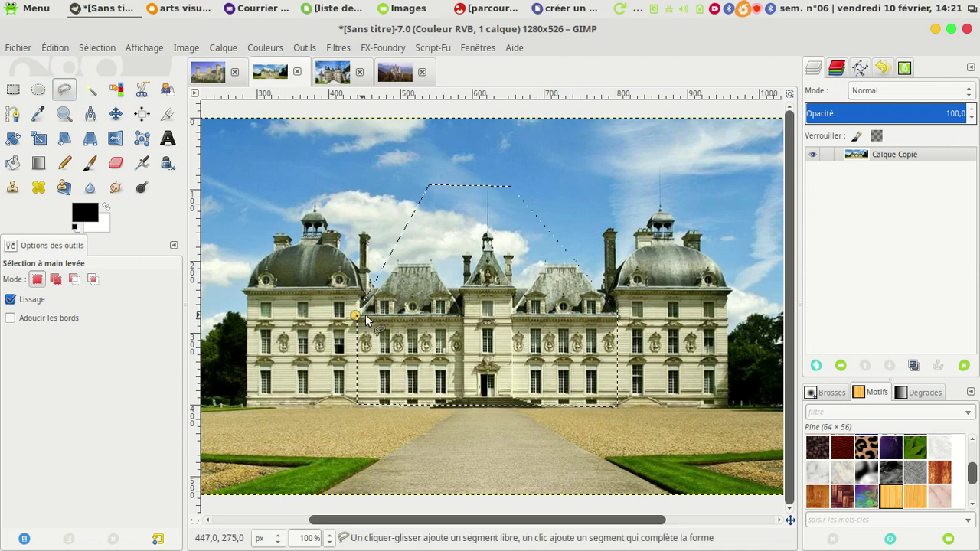
click(462, 314)
click(433, 265)
click(397, 263)
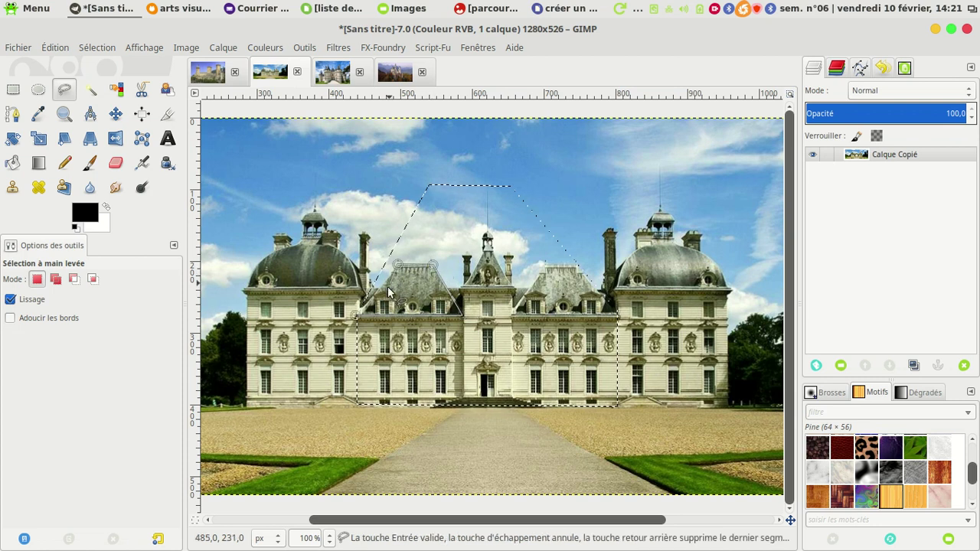
click(358, 316)
key(ctrl+c)
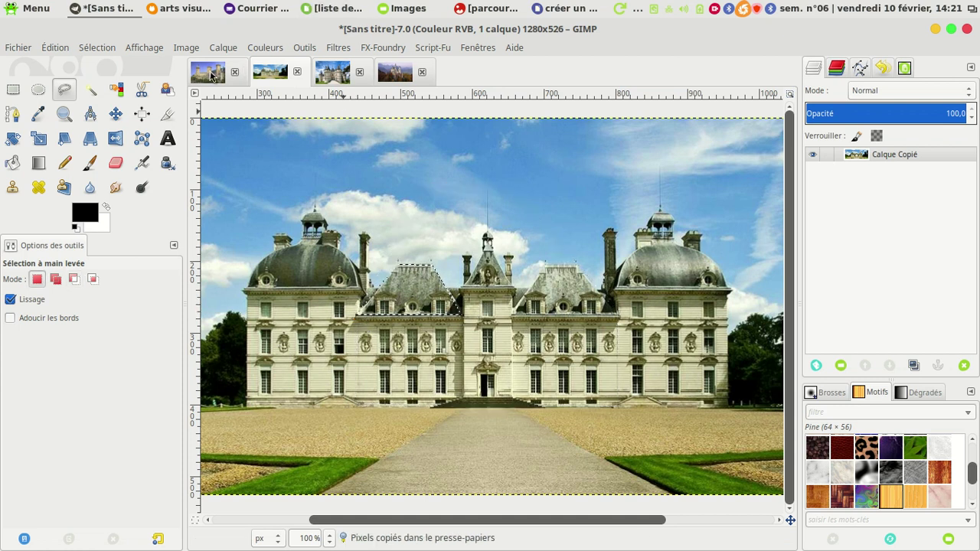
click(210, 73)
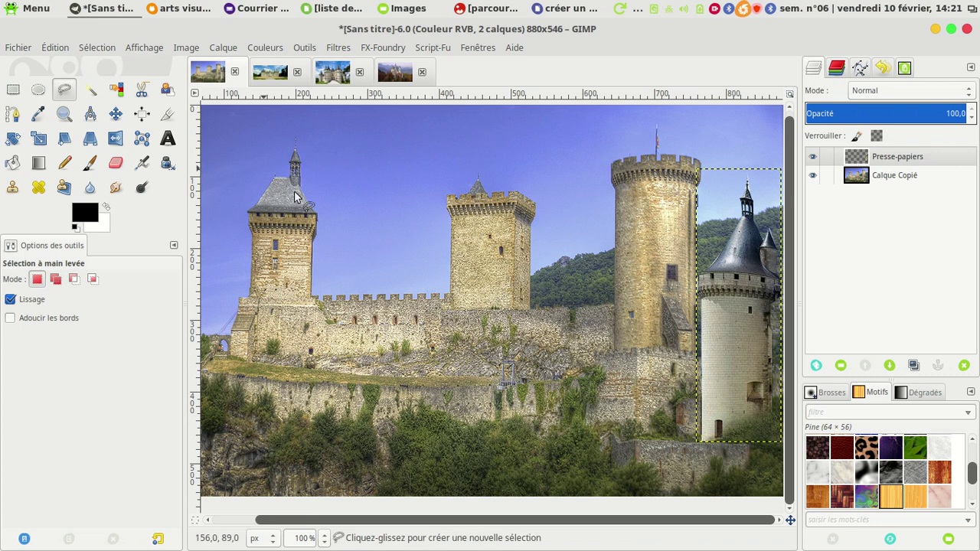
Paste the Cheverny roof as a new layer and move it onto the tall round tower.
click(55, 47)
mouse_move(85, 220)
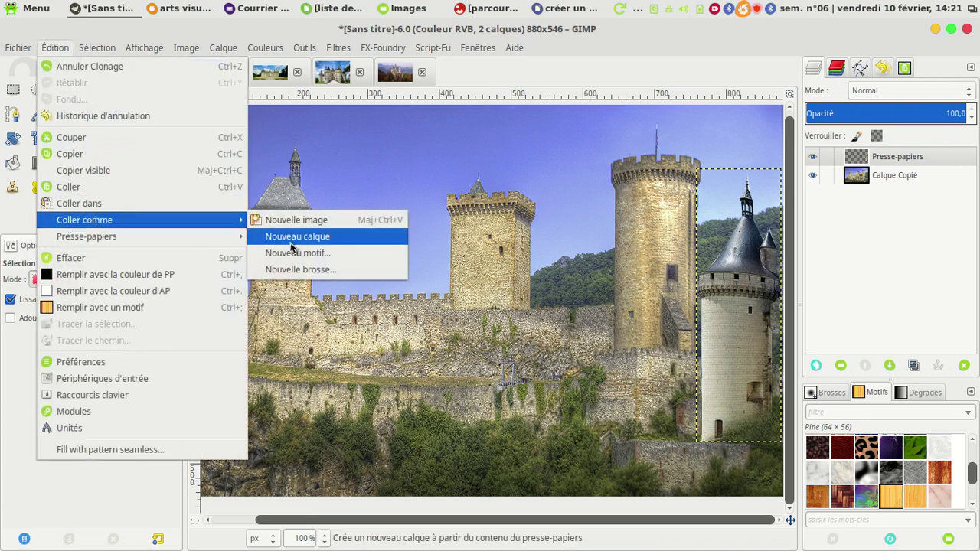
click(298, 236)
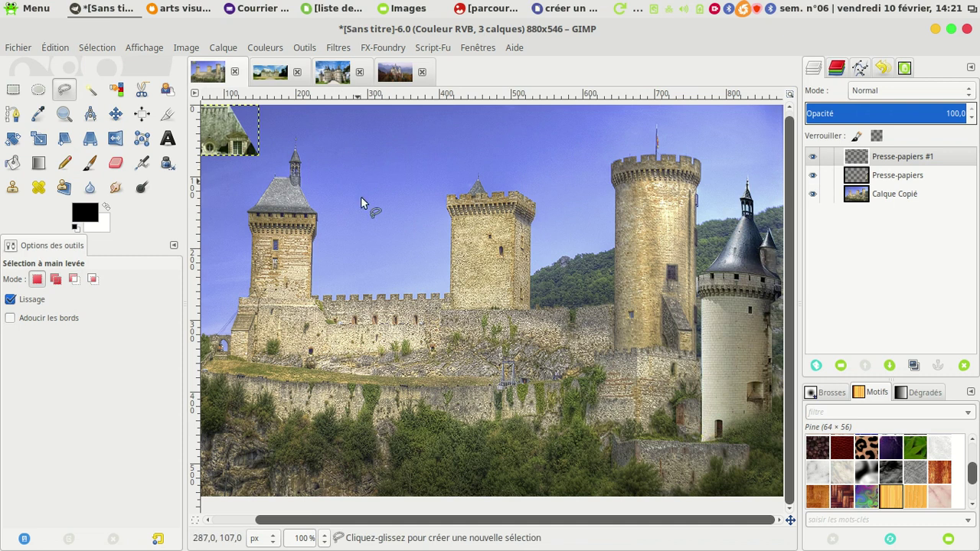
click(115, 114)
mouse_move(215, 122)
mouse_down()
mouse_move(353, 193)
mouse_move(513, 169)
mouse_move(507, 161)
mouse_move(454, 226)
mouse_move(565, 271)
mouse_move(585, 269)
mouse_move(673, 133)
mouse_up()
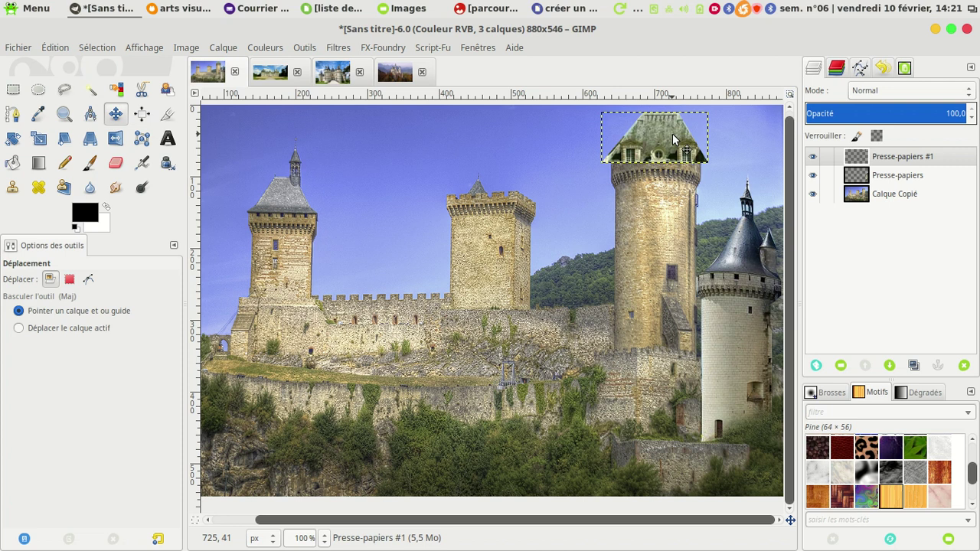
Scale the roof layer to 134×64 px and nudge it down onto the tower top.
click(42, 144)
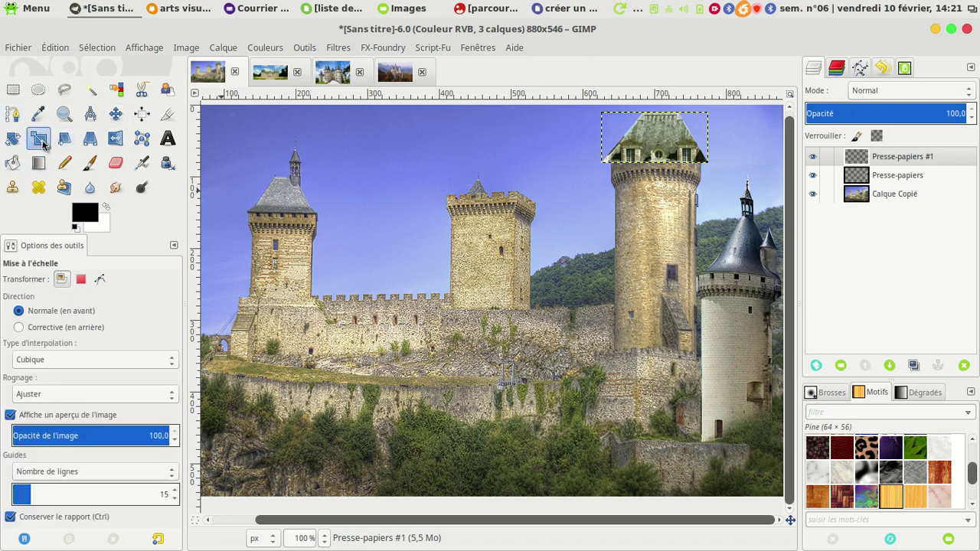
click(657, 150)
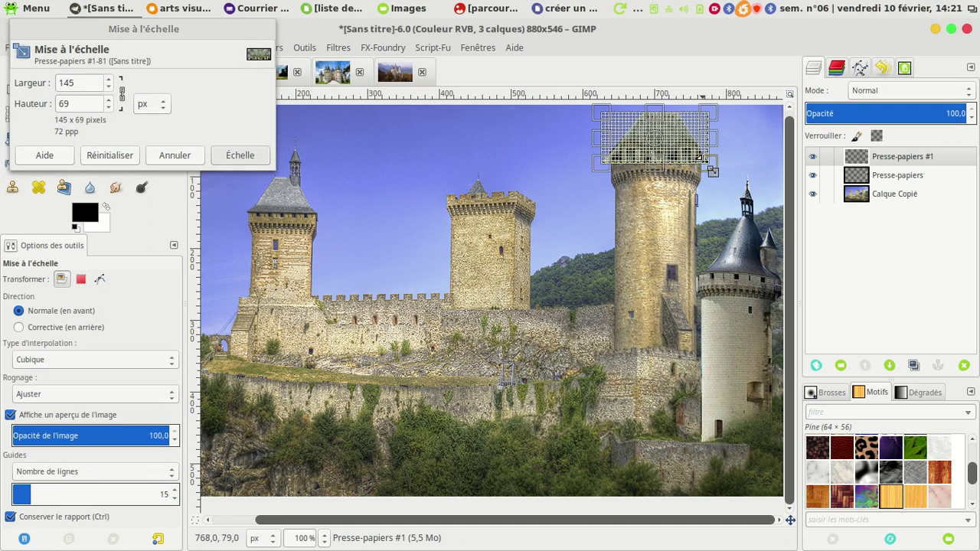
drag(699, 158, 688, 153)
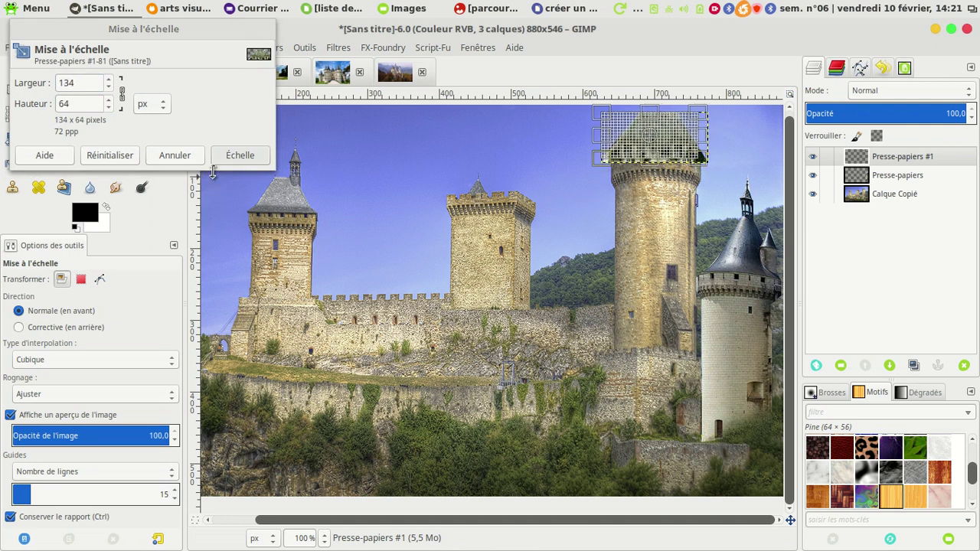
click(233, 157)
click(116, 115)
drag(654, 136, 661, 143)
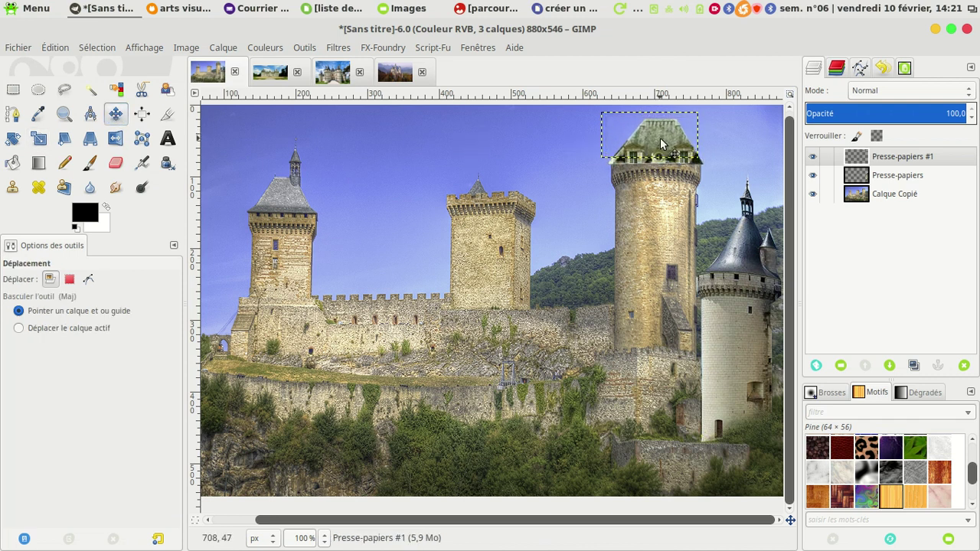
click(848, 246)
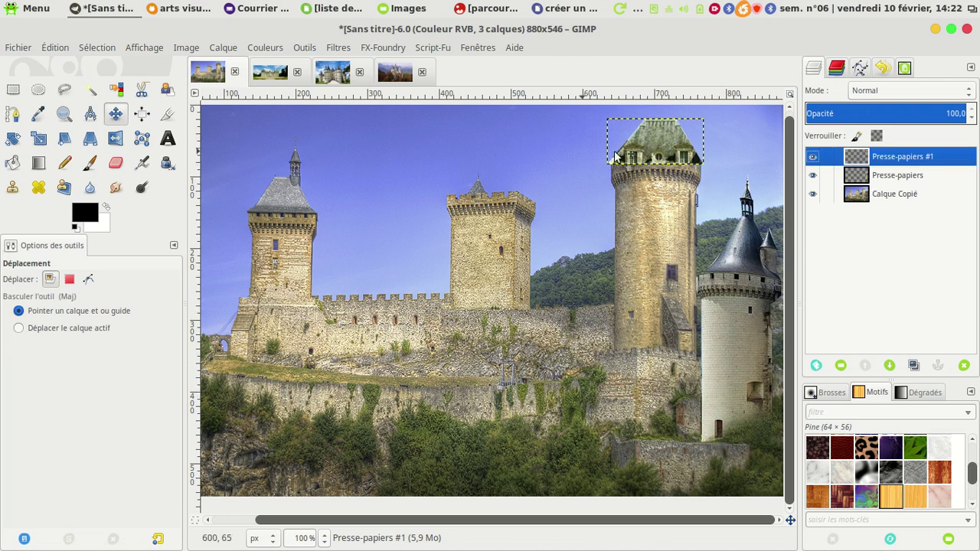
Set the Clone tool source on the windowed Cheverny façade.
click(278, 82)
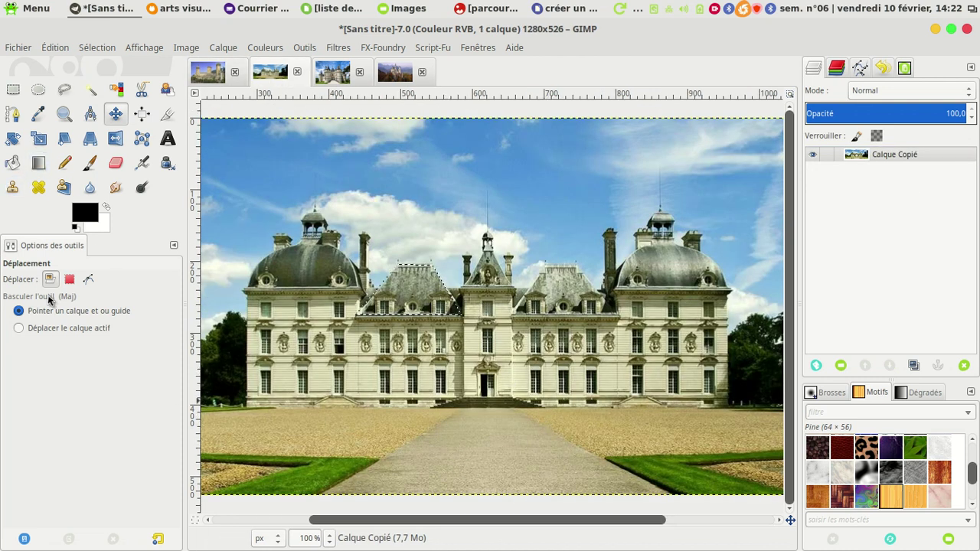
click(13, 192)
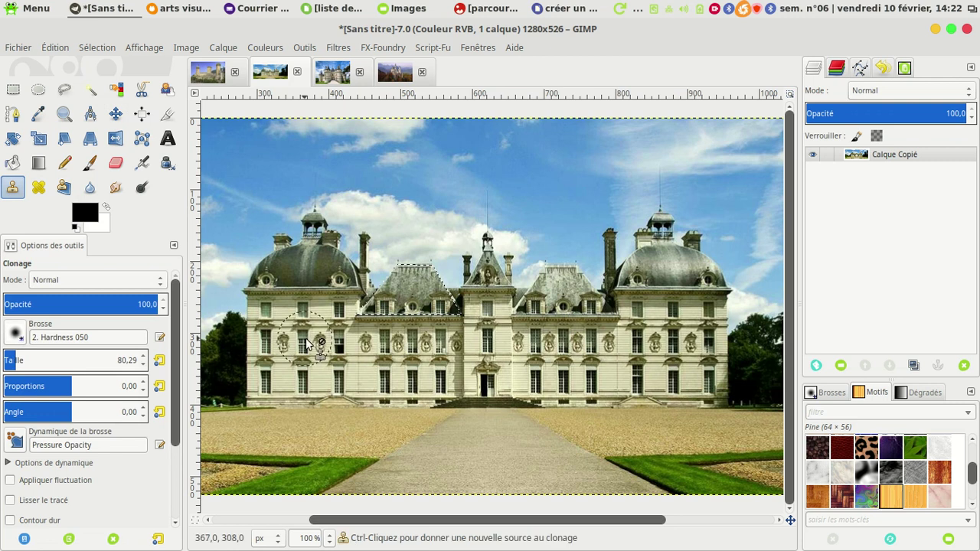
ctrl+click(578, 381)
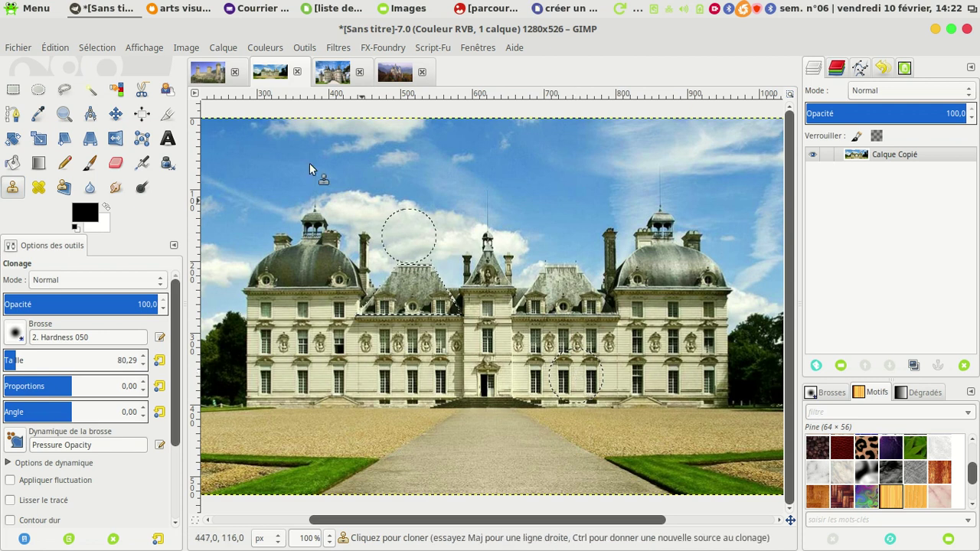
Paint the cloned façade onto the Foix castle's central wall on the Calque Copié layer.
click(198, 74)
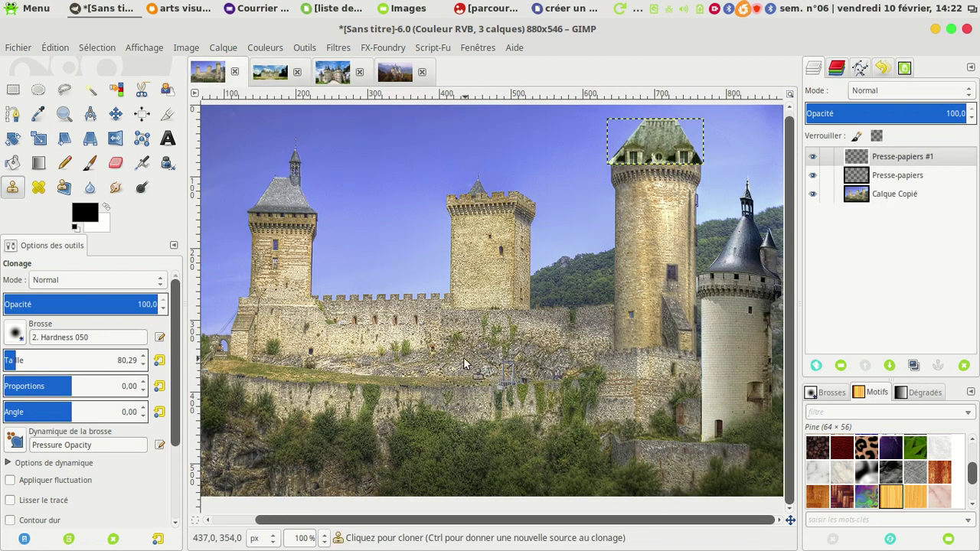
click(863, 198)
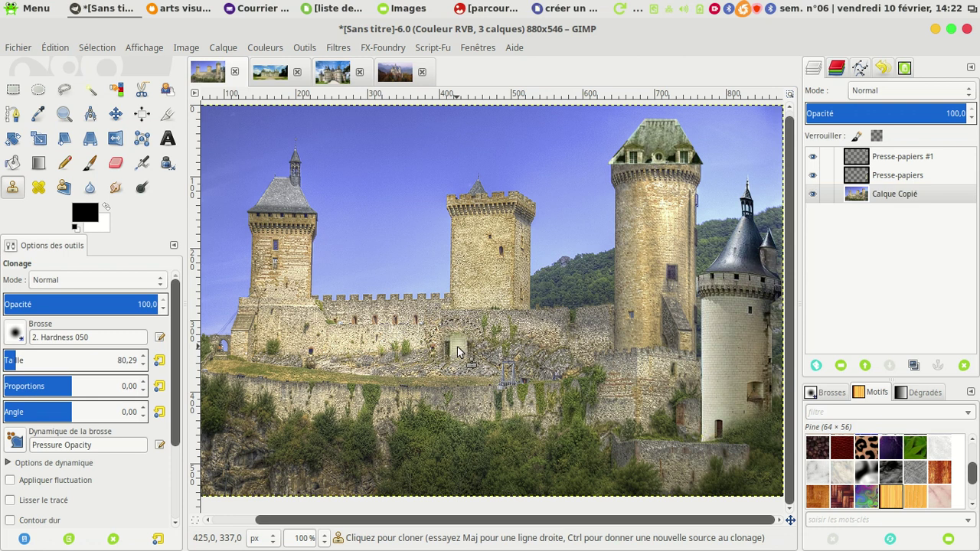
mouse_move(455, 349)
mouse_down()
mouse_move(473, 359)
mouse_move(444, 361)
mouse_move(474, 367)
mouse_move(477, 352)
mouse_move(452, 343)
mouse_move(441, 348)
mouse_move(449, 369)
mouse_move(481, 369)
mouse_move(477, 343)
mouse_move(454, 339)
mouse_move(475, 333)
mouse_move(436, 332)
mouse_move(451, 363)
mouse_move(482, 345)
mouse_move(464, 349)
mouse_up()
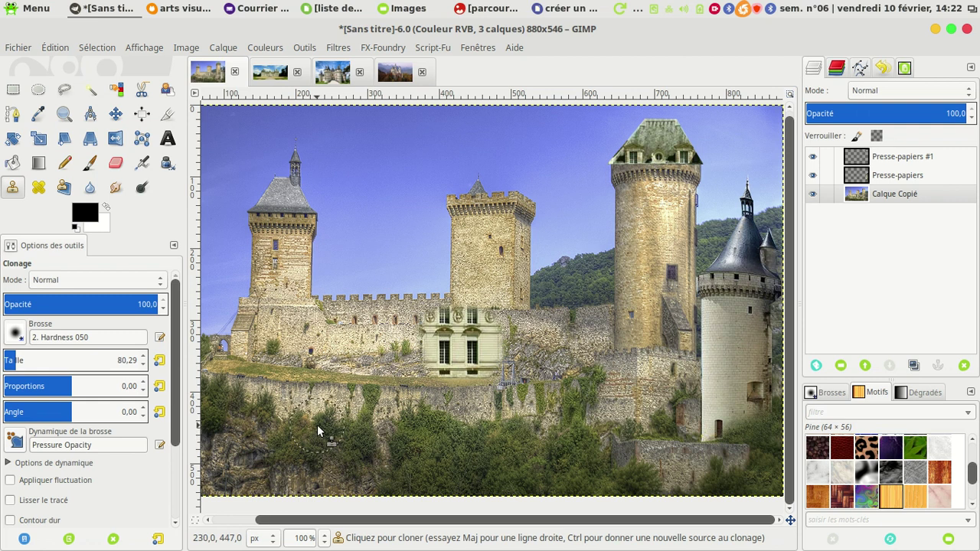
click(18, 47)
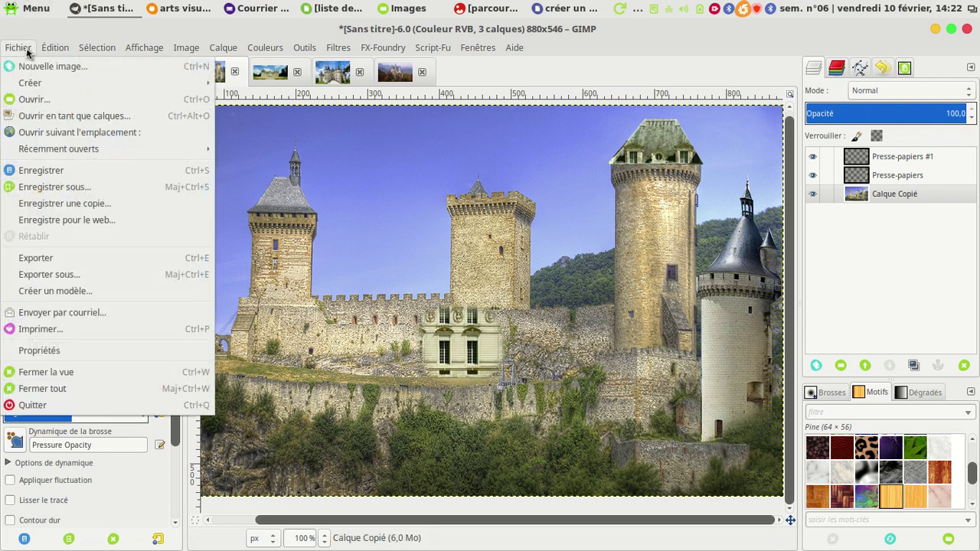
Export the collage as chateau imaginaire.png in Bureau, keeping the default PNG options.
click(69, 281)
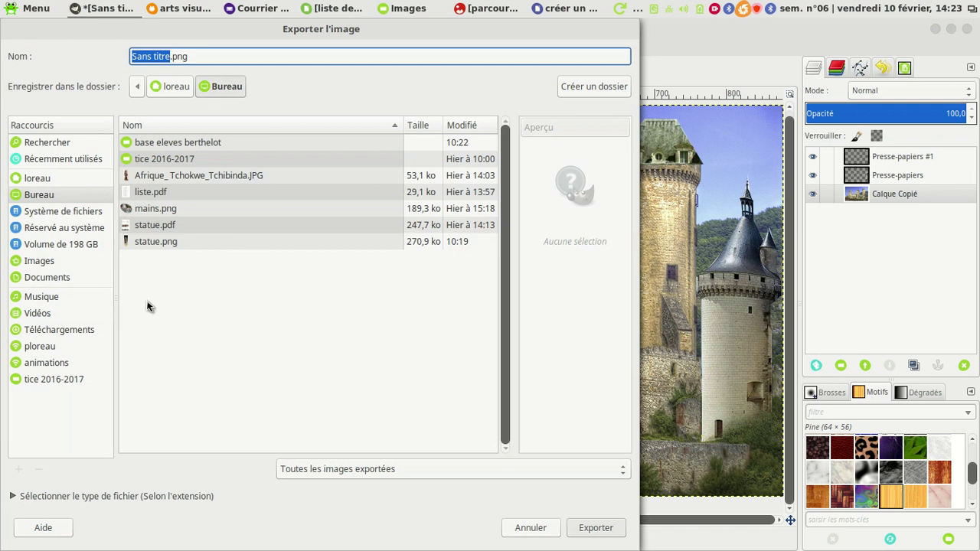
text(chateau imagina)
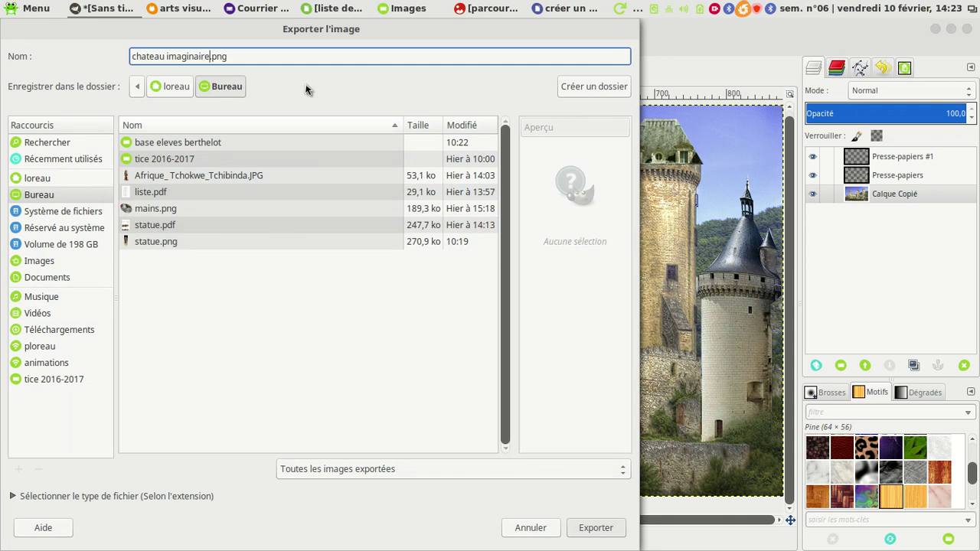
click(594, 527)
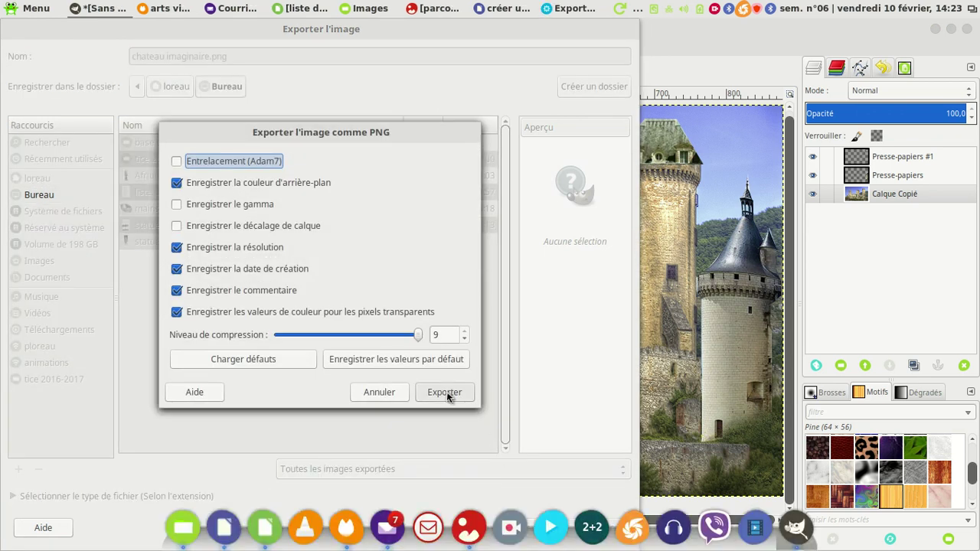
click(447, 392)
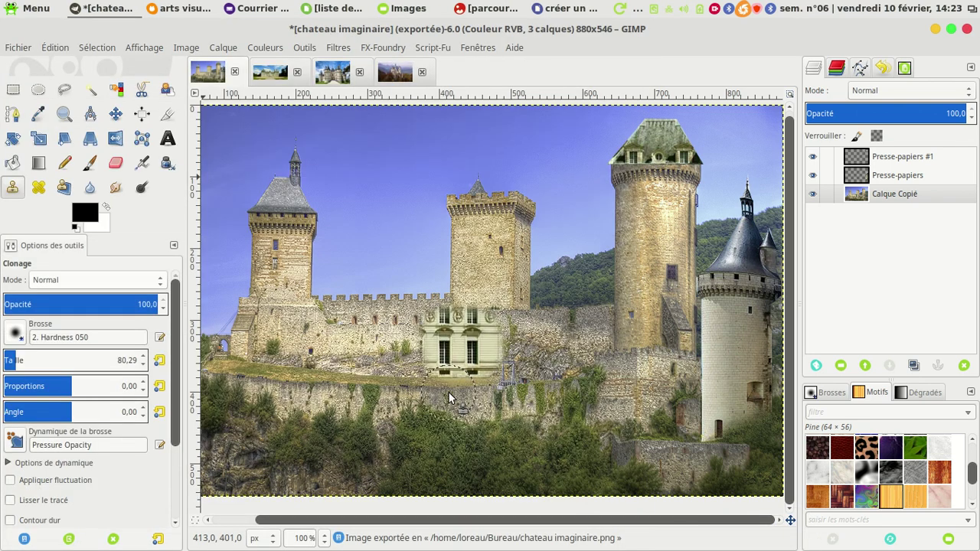
Minimize the four open windows and view chateau imaginaire.png from the desktop.
click(935, 30)
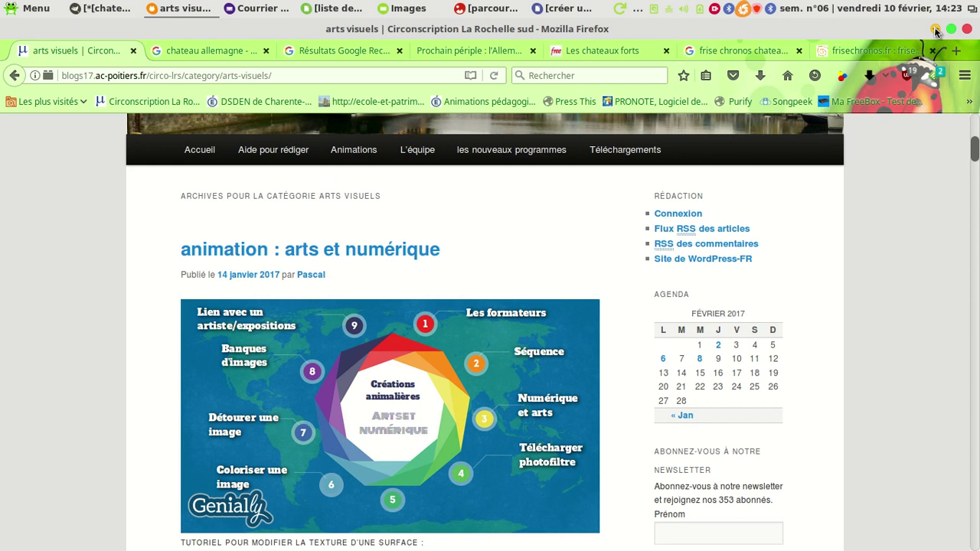
click(935, 29)
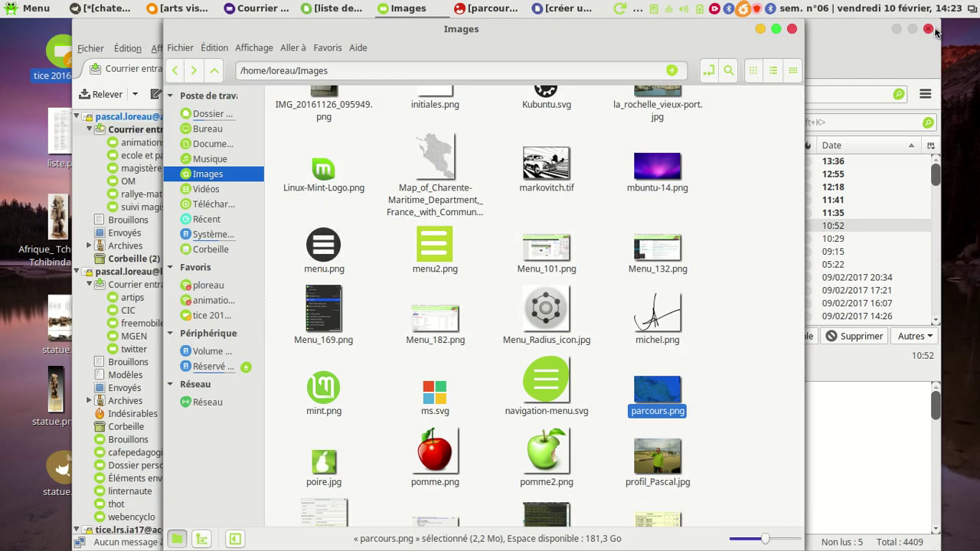
click(760, 28)
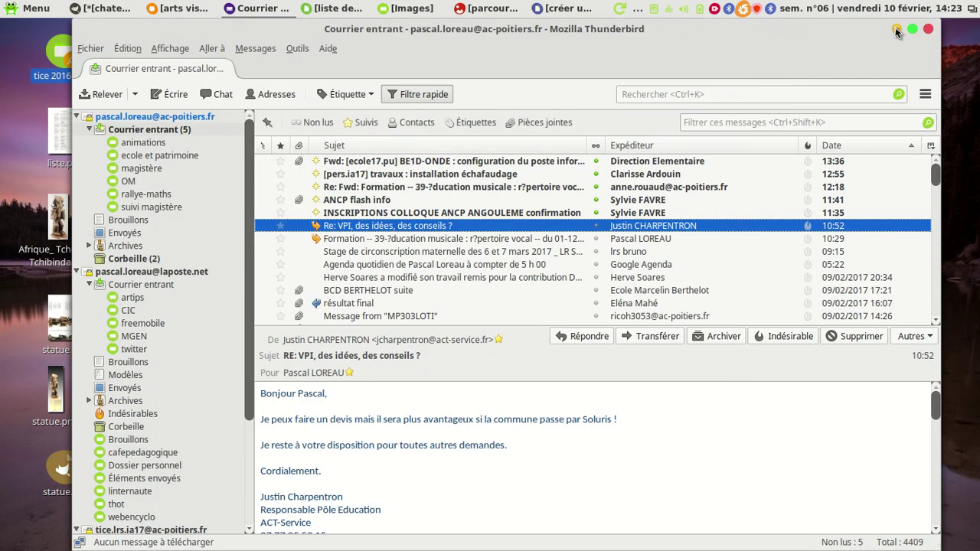
click(897, 29)
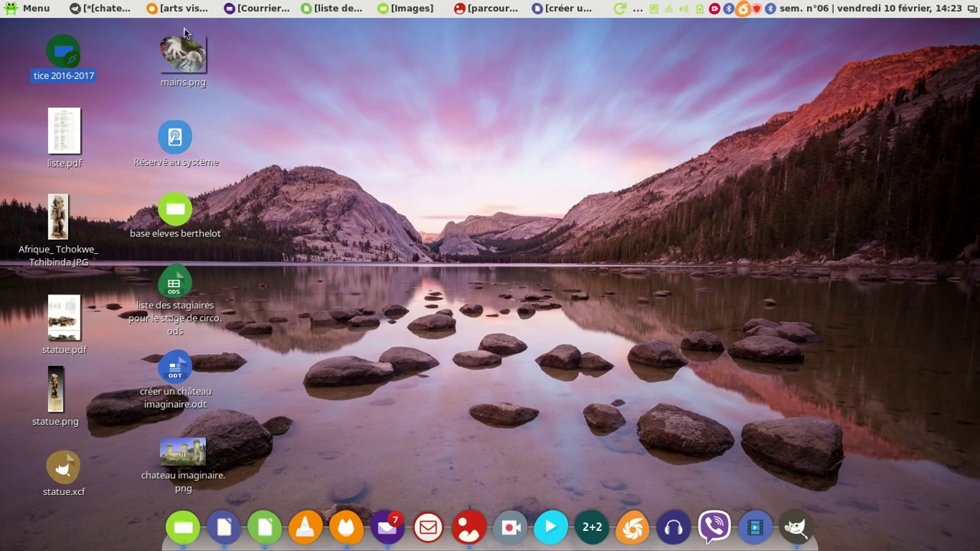
double_click(183, 456)
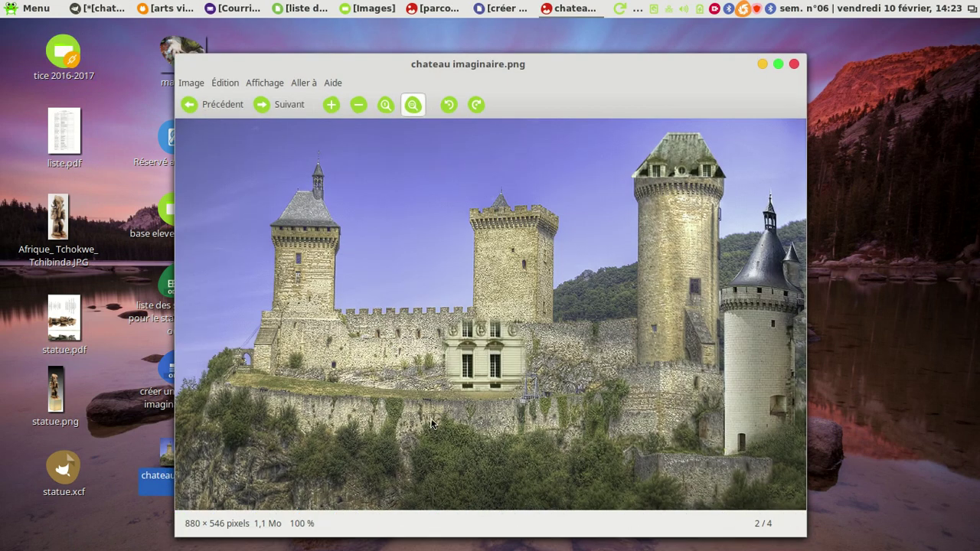